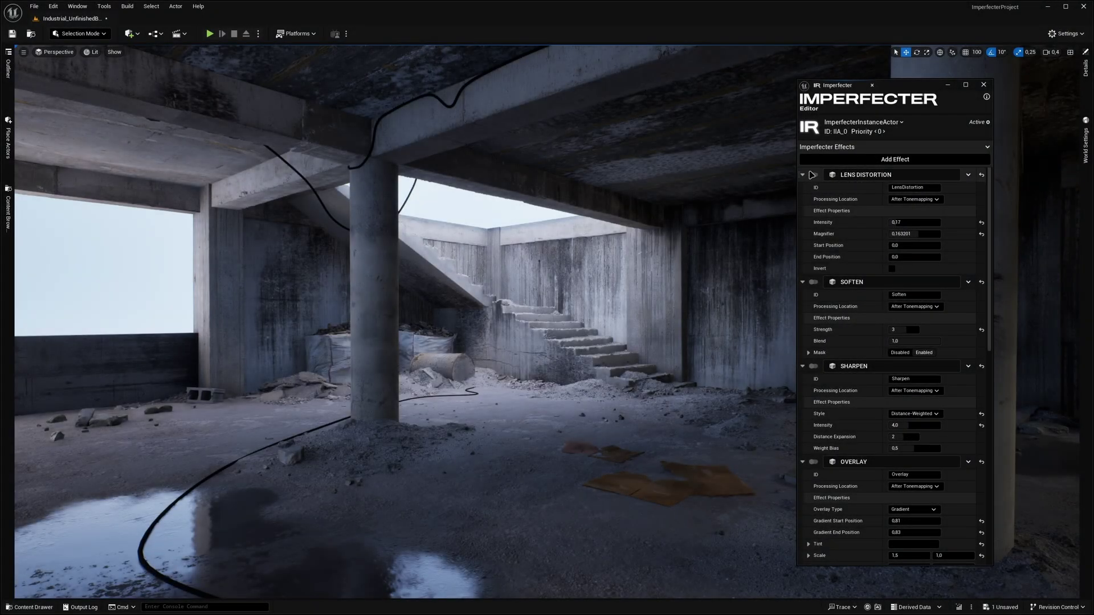
- Enable the Lens Distortion, Soften, Sharpen, Overlay, Chromatic Aberration and Noise Grain effects on the Imperfecter instance
click(814, 174)
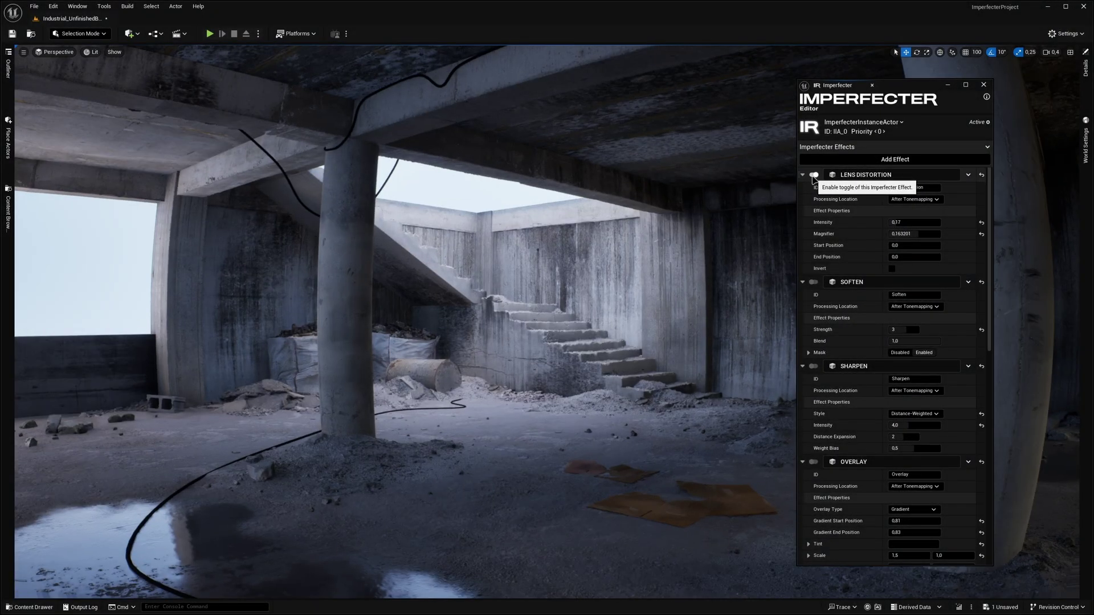
click(813, 367)
scroll(815, 353, down, 2)
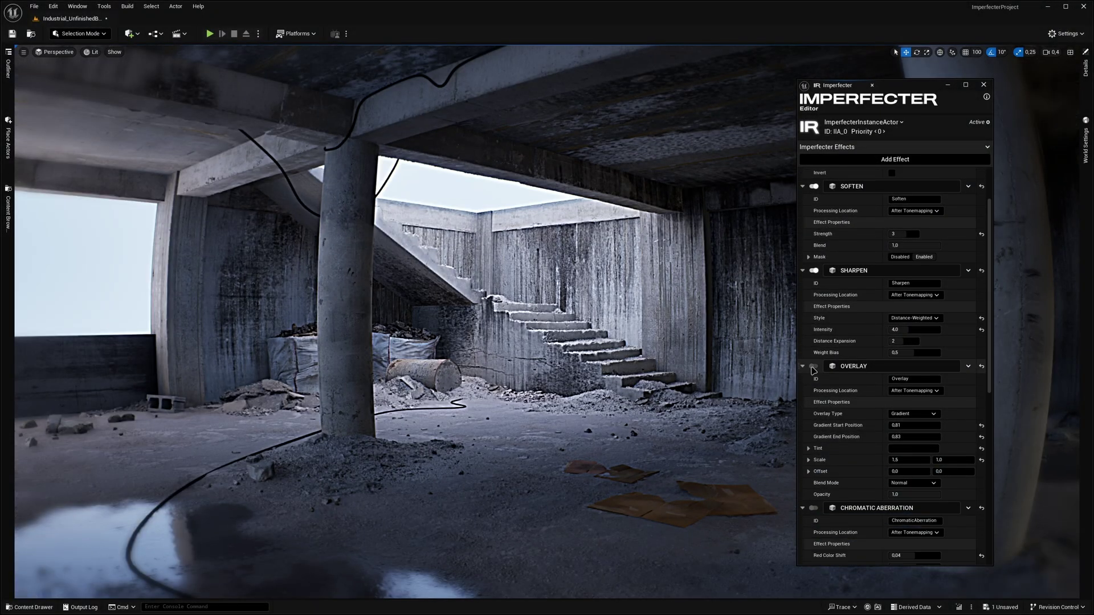
click(813, 339)
scroll(815, 339, down, 2)
click(813, 338)
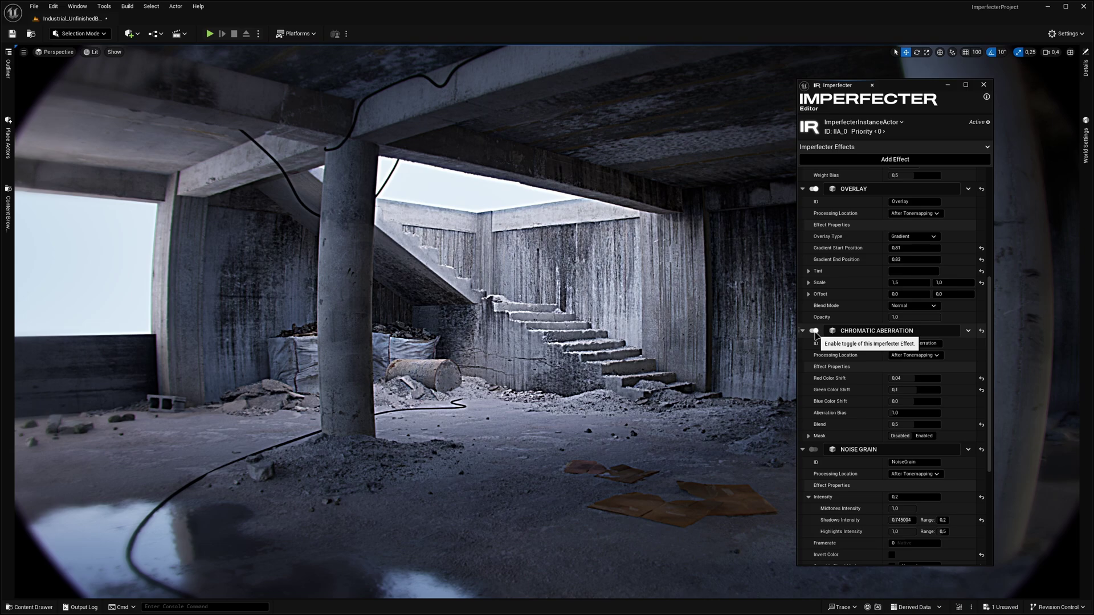
scroll(815, 337, down, 2)
click(814, 354)
scroll(814, 354, down, 2)
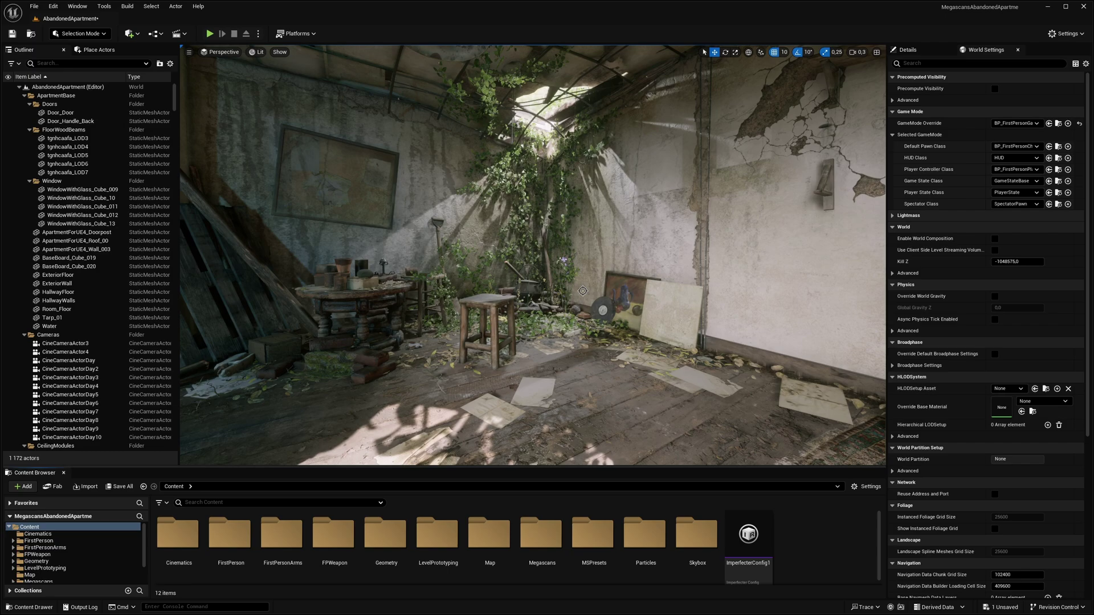
- Open the Imperfecter editor as a floating window, widen it and place it over the viewport
click(78, 6)
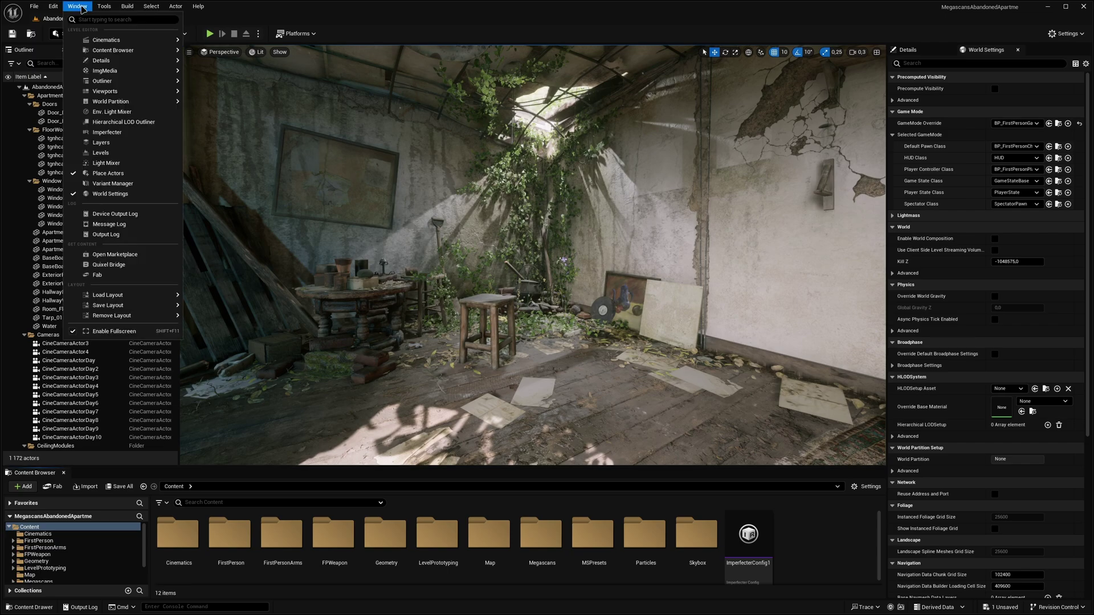
click(107, 132)
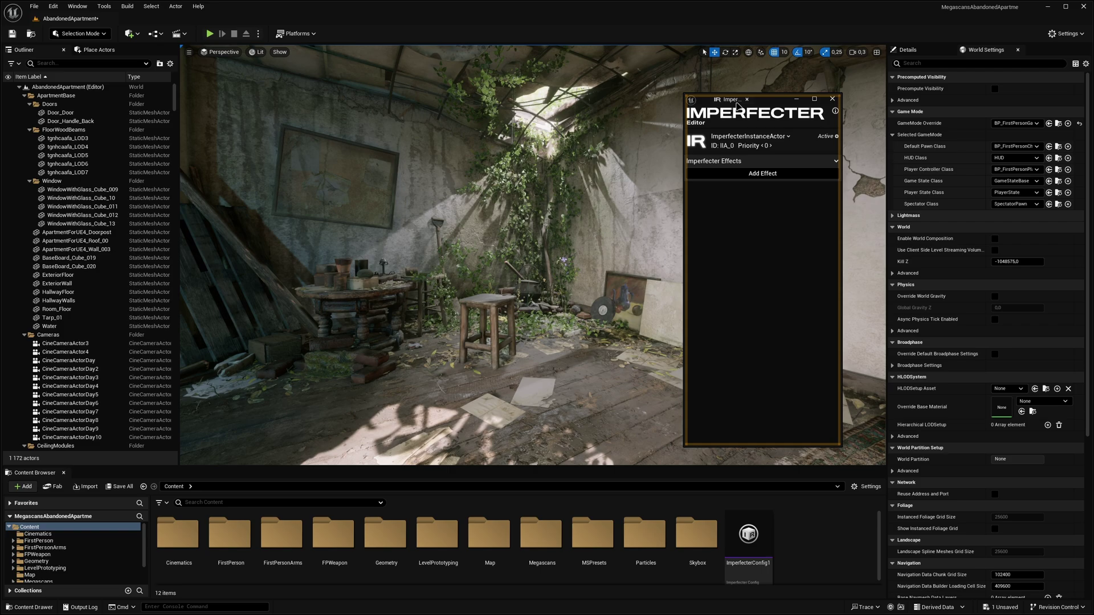
drag(722, 92, 710, 151)
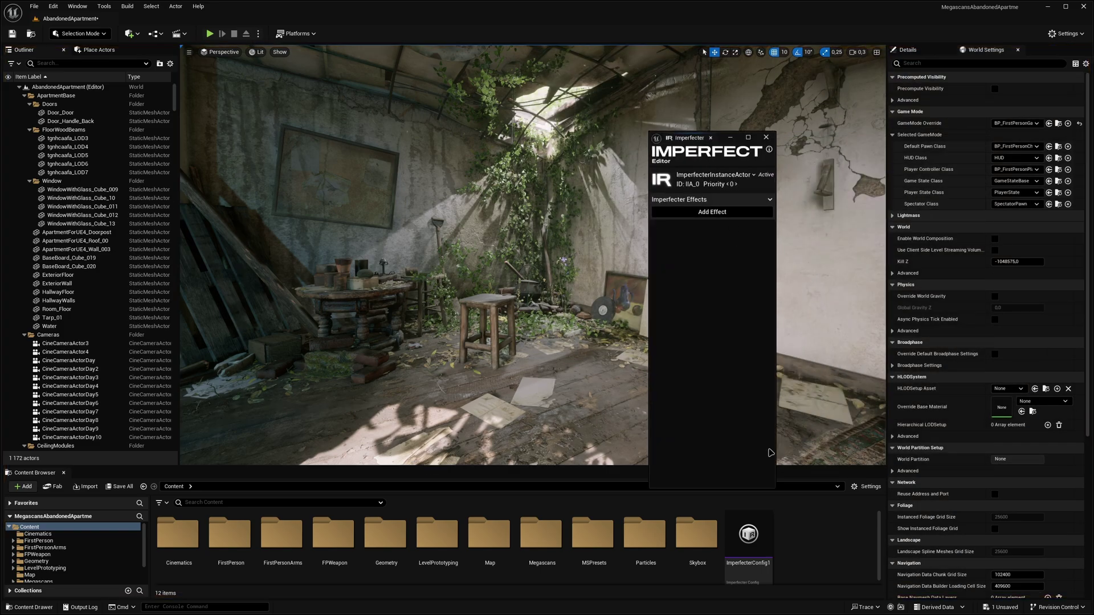
drag(777, 490, 809, 479)
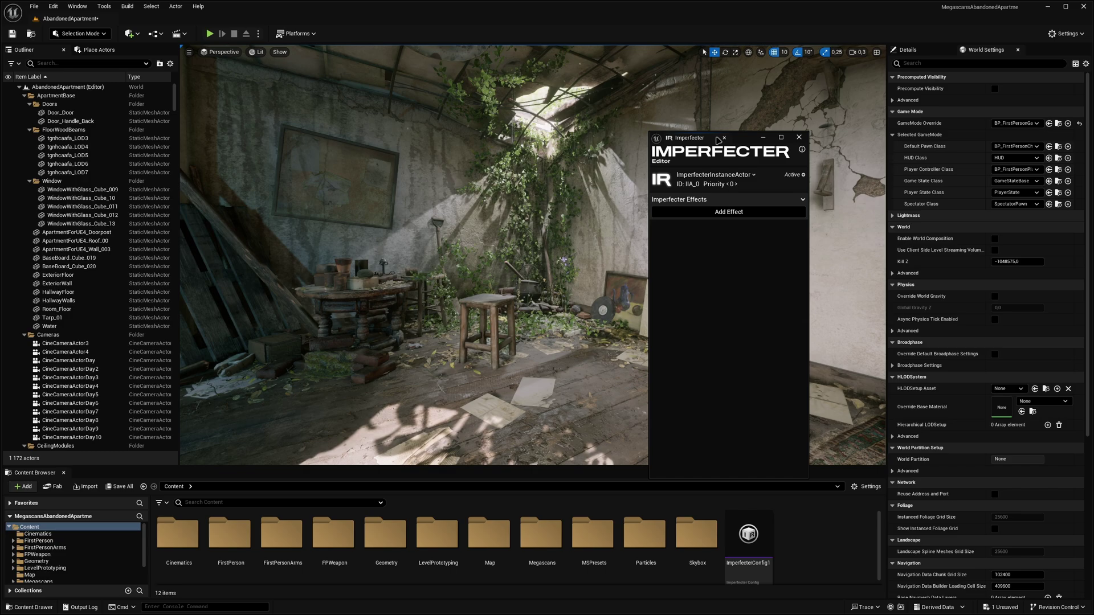
drag(743, 137, 773, 103)
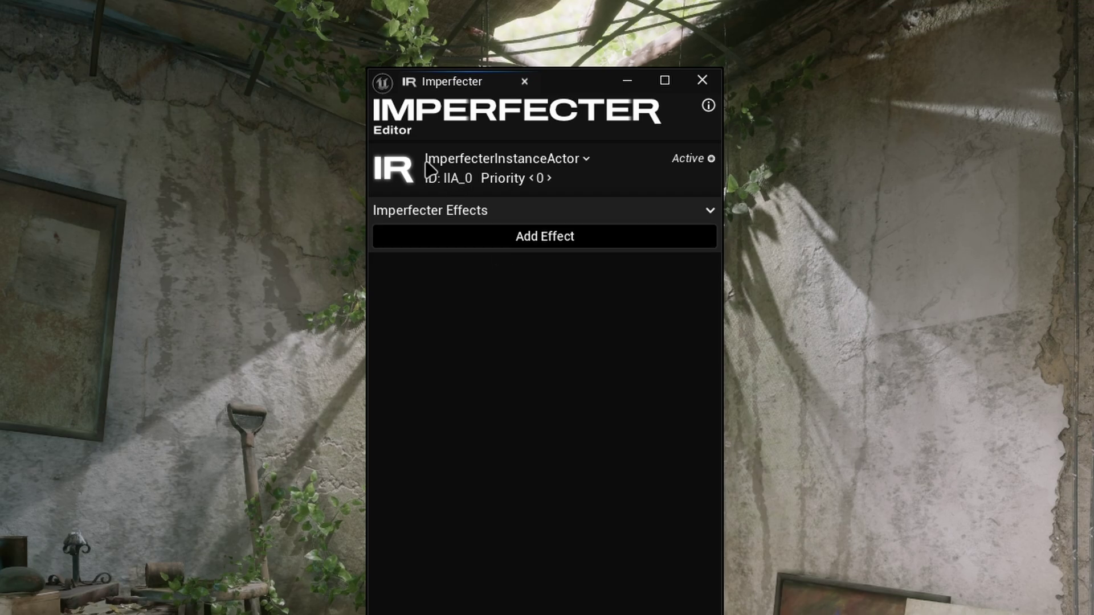
- Check the list of existing Imperfecter instances, and disable and re-enable the current instance
click(494, 162)
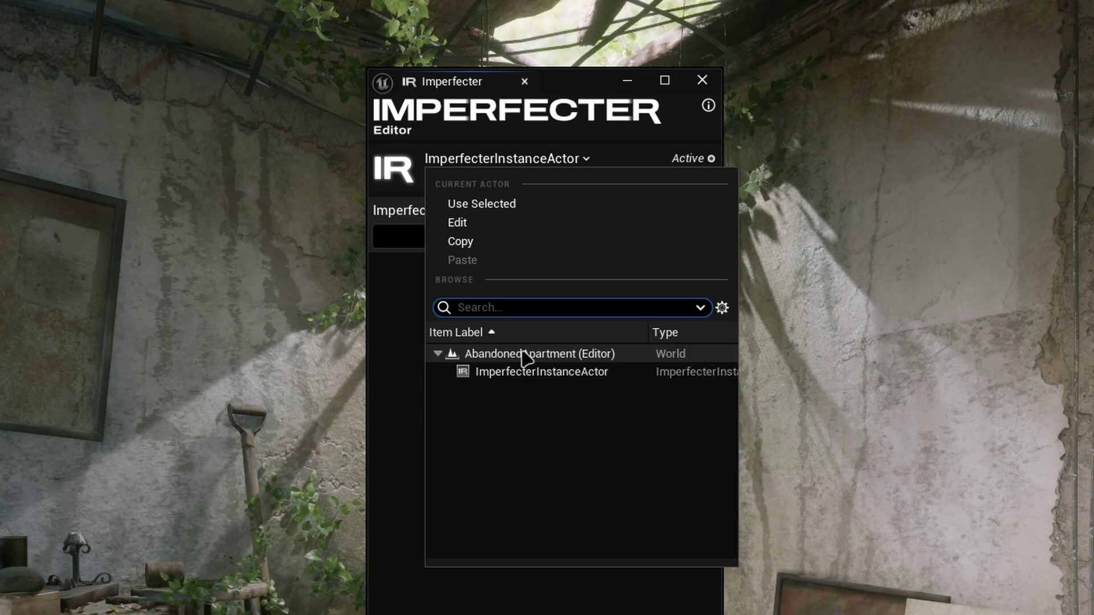
click(406, 305)
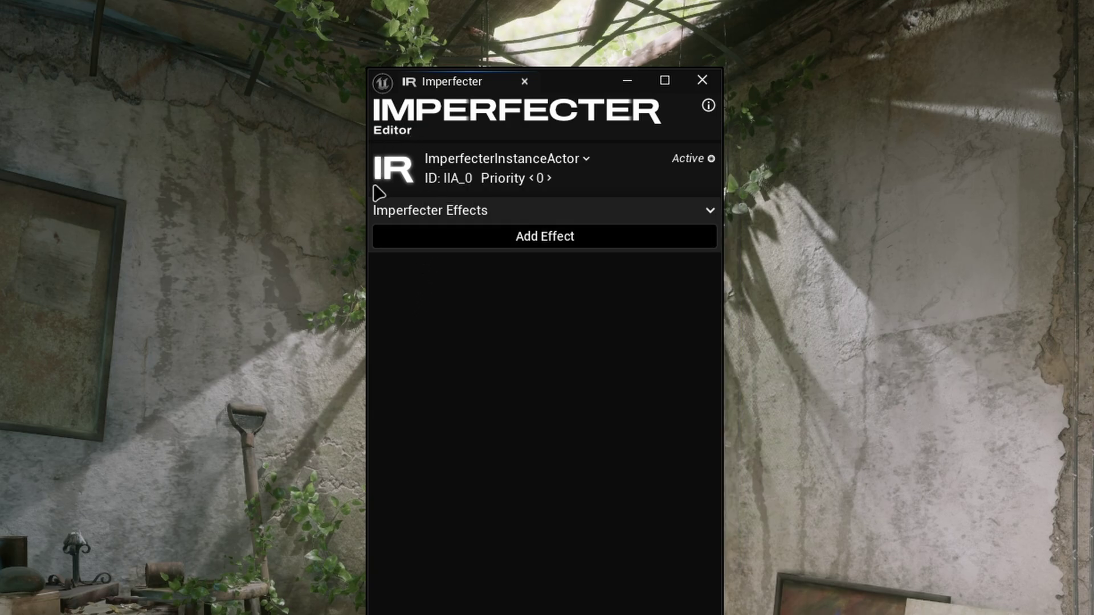
click(405, 184)
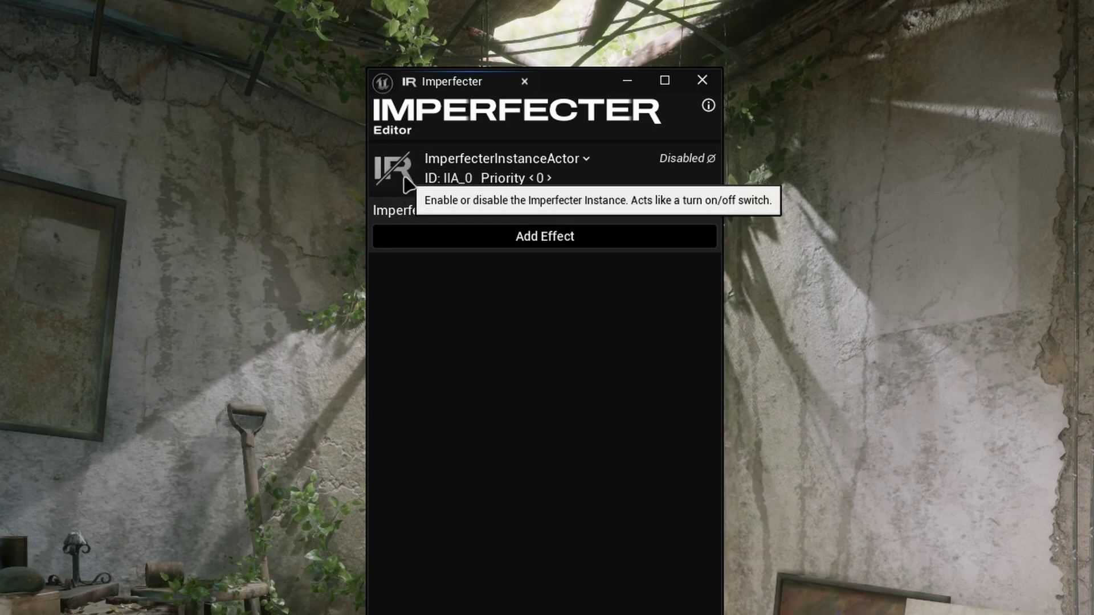
click(406, 184)
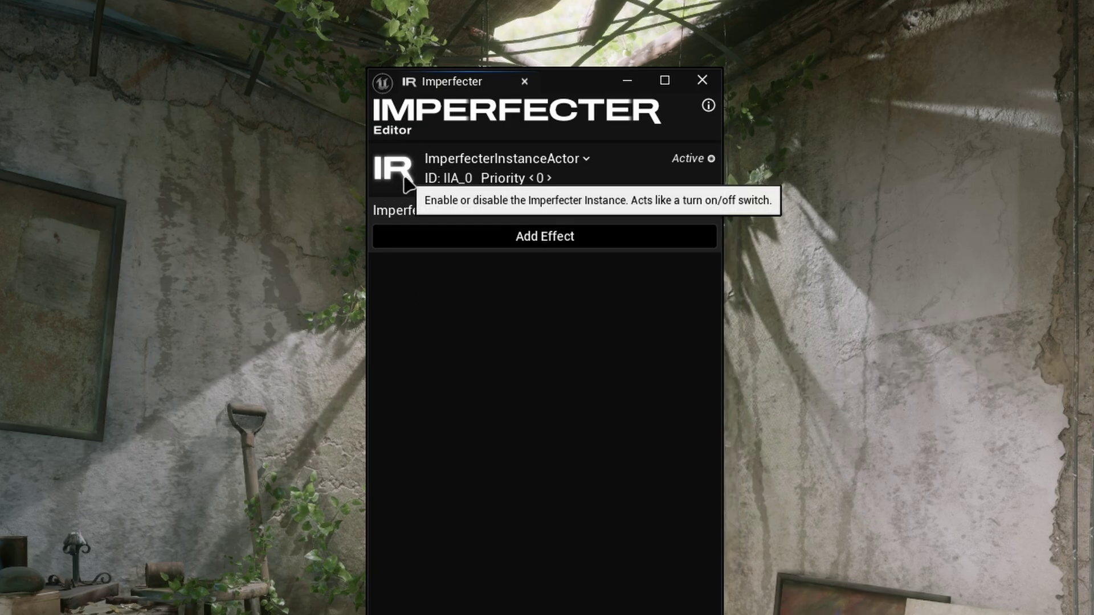
- Inspect the instance's ID, and raise its priority to 1 and return it to 0
double_click(454, 179)
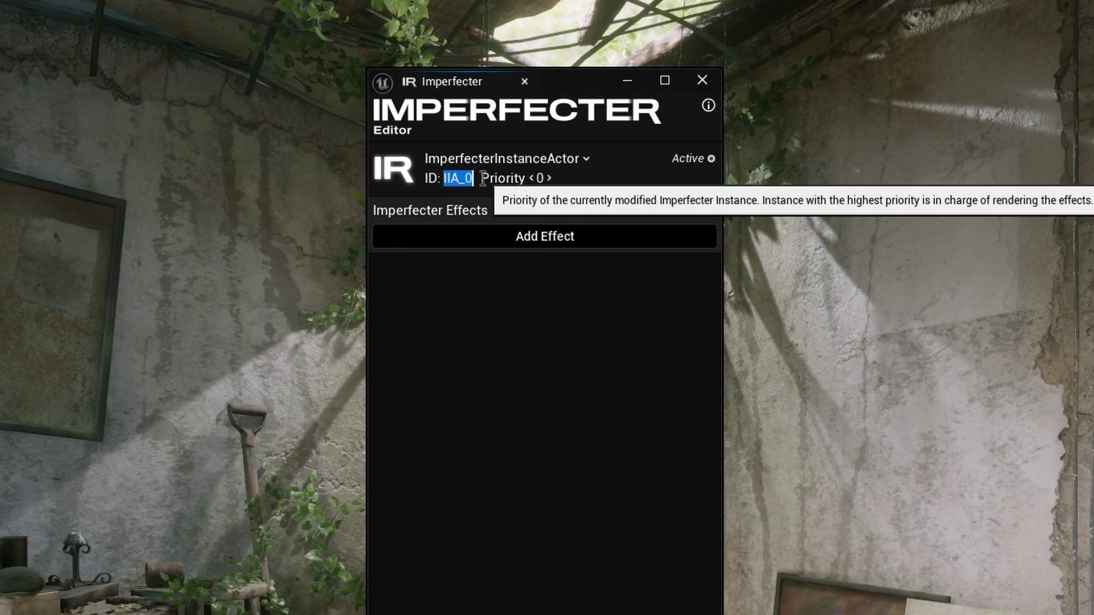
click(474, 186)
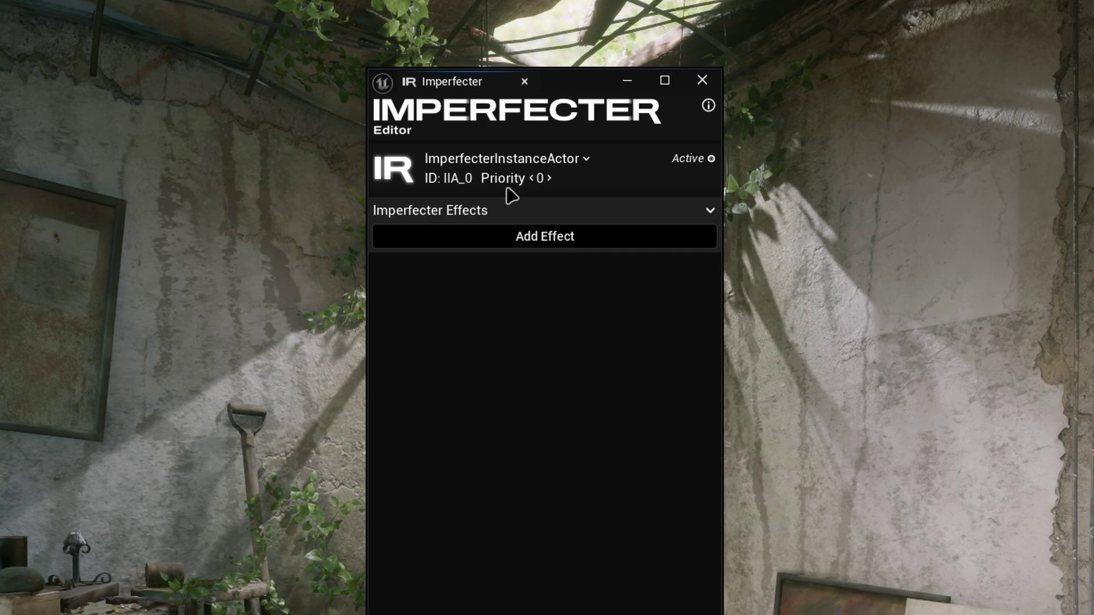
click(549, 178)
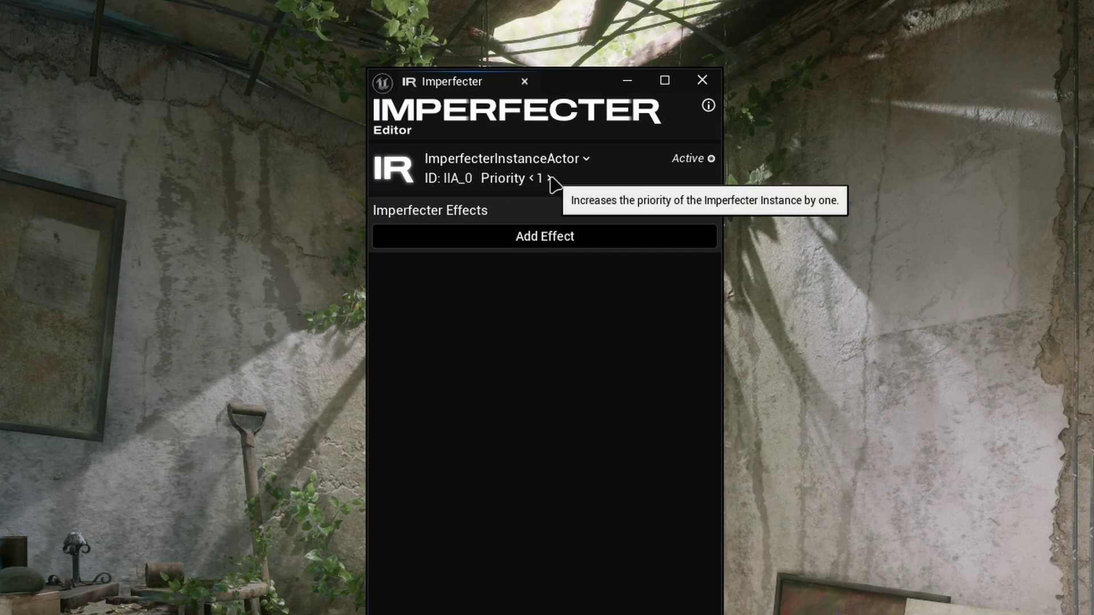
click(532, 179)
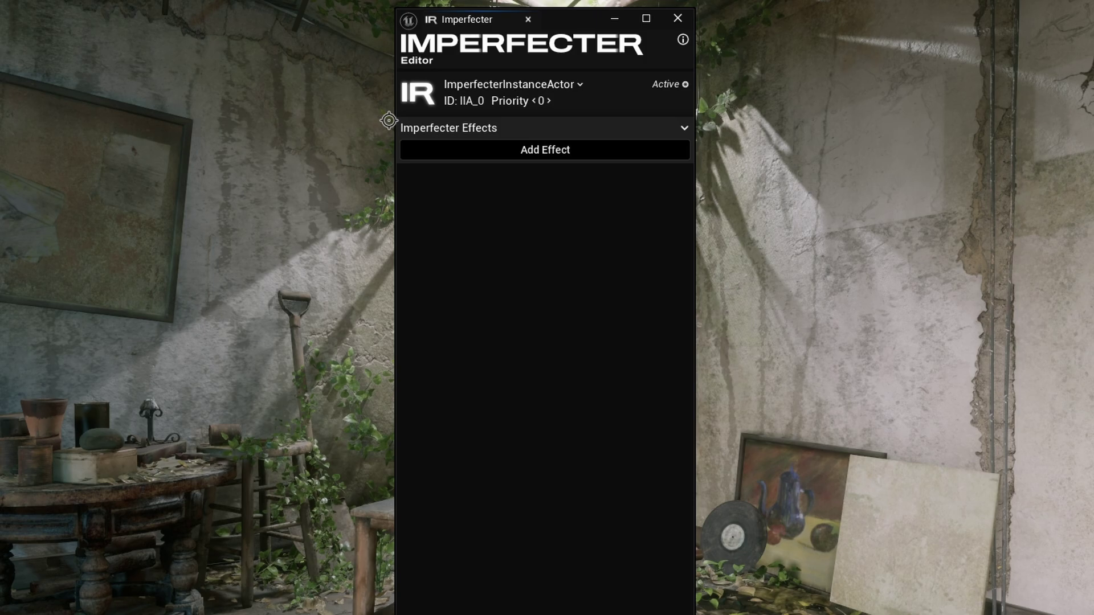
- Add a new effect to the Imperfecter instance and set it to Chromatic Aberration
click(537, 152)
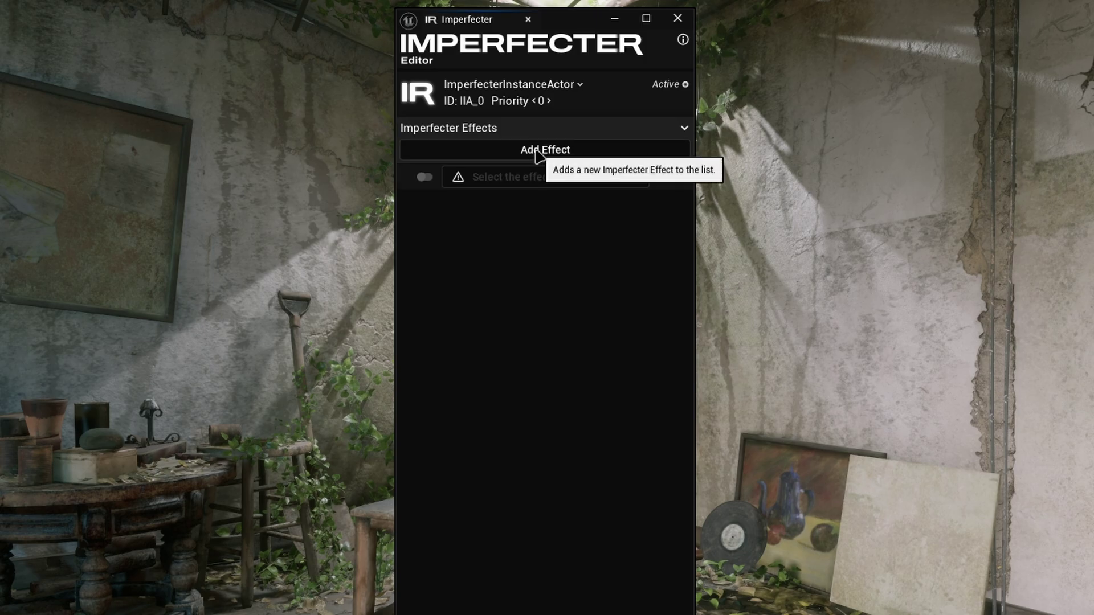
click(512, 178)
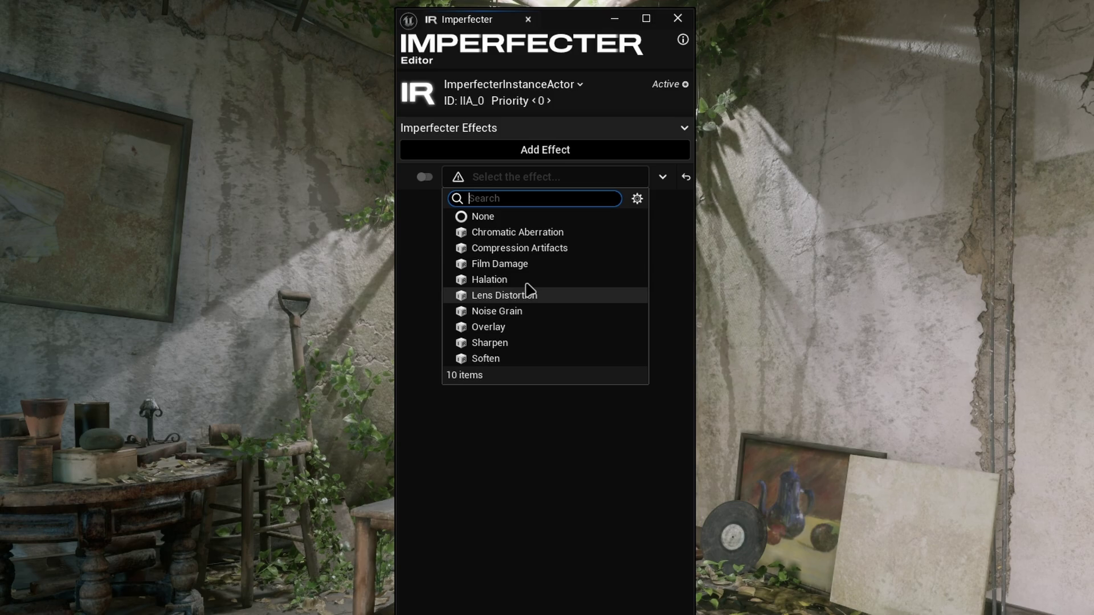
click(520, 231)
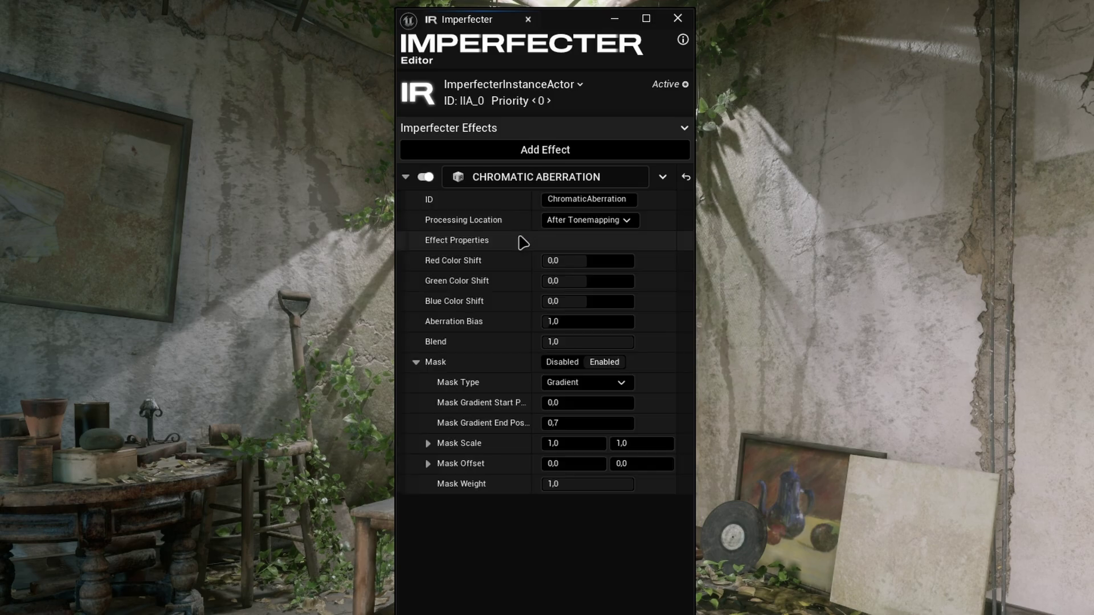
- Save the current effects as a preset named NewImperfecterConfig in the Content folder
click(684, 128)
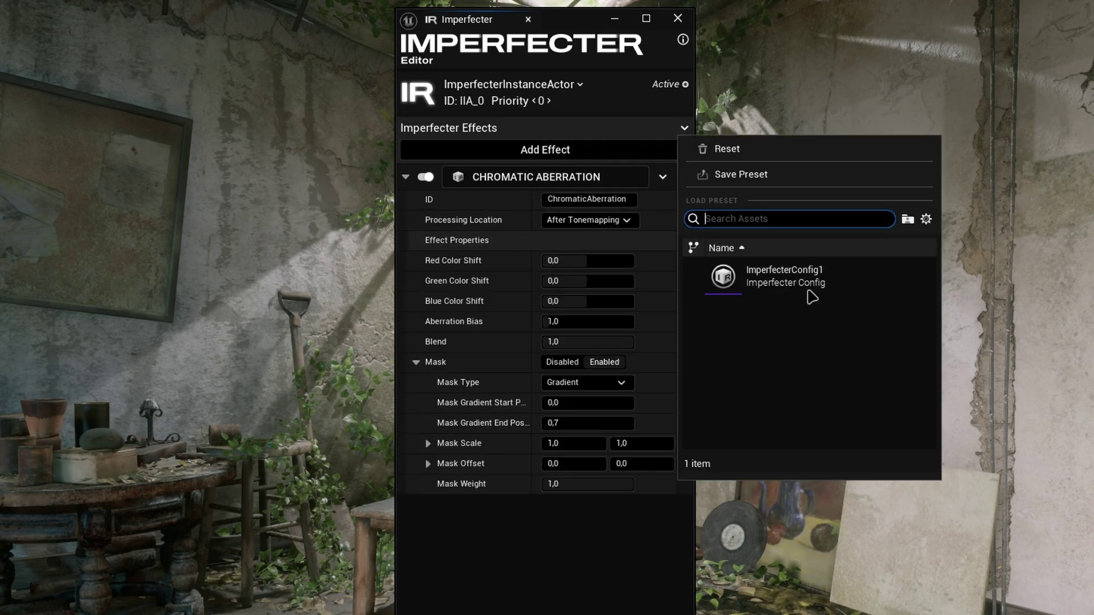
click(772, 175)
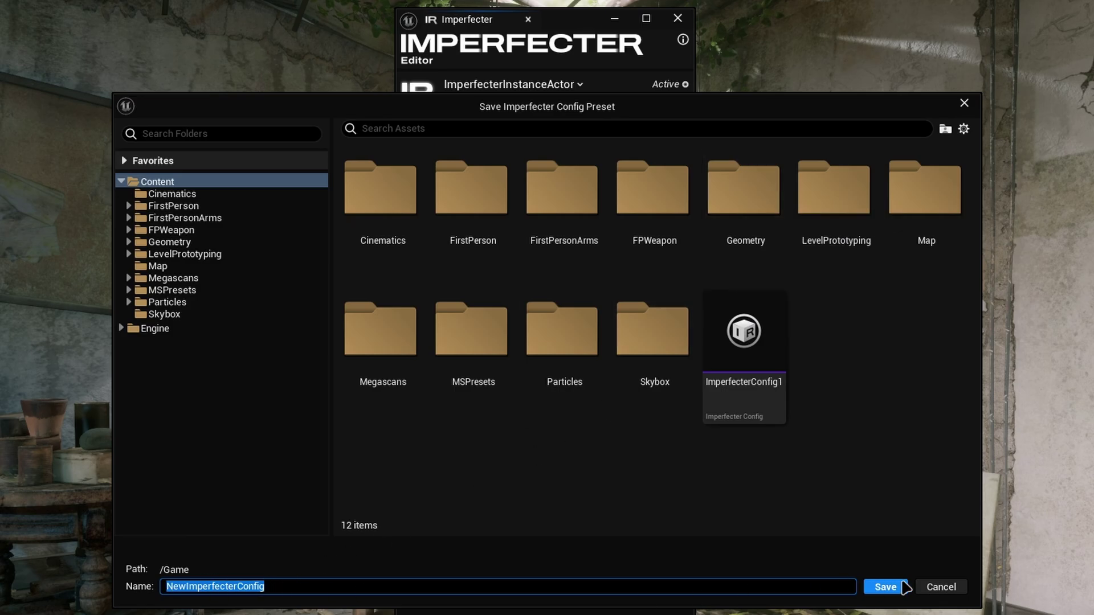
click(885, 586)
- Reset the Imperfecter effects and load the ImperfecterConfig1 preset
click(684, 129)
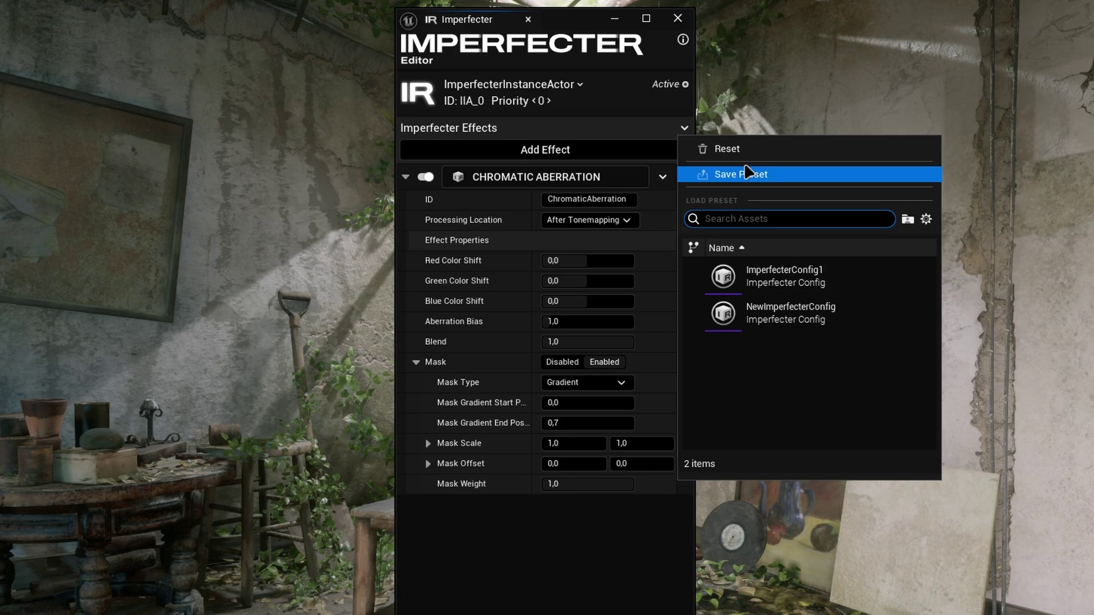
click(733, 152)
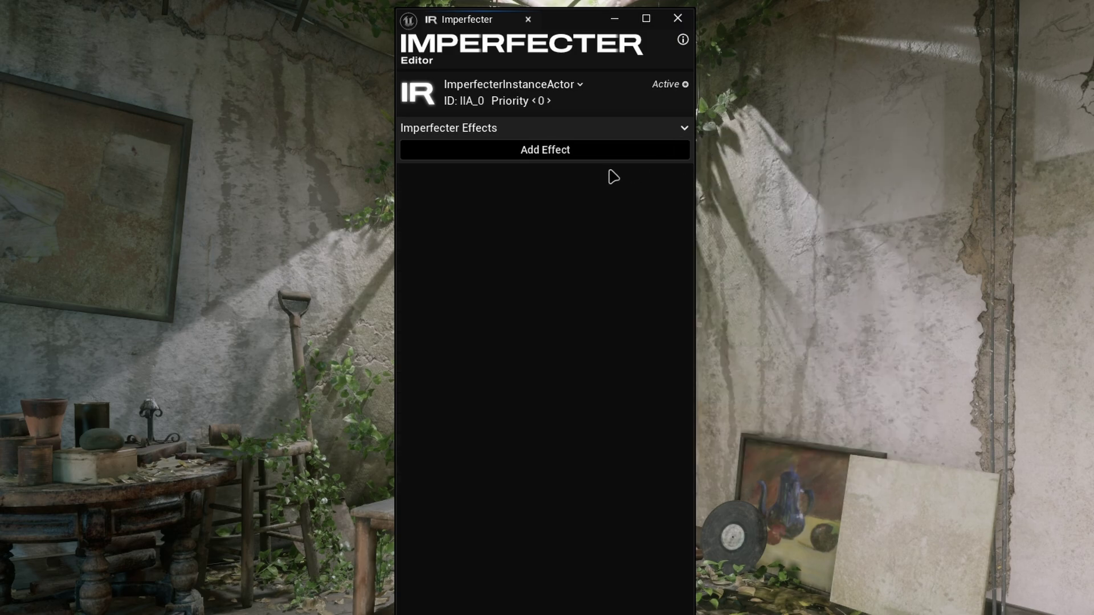
click(686, 129)
click(799, 273)
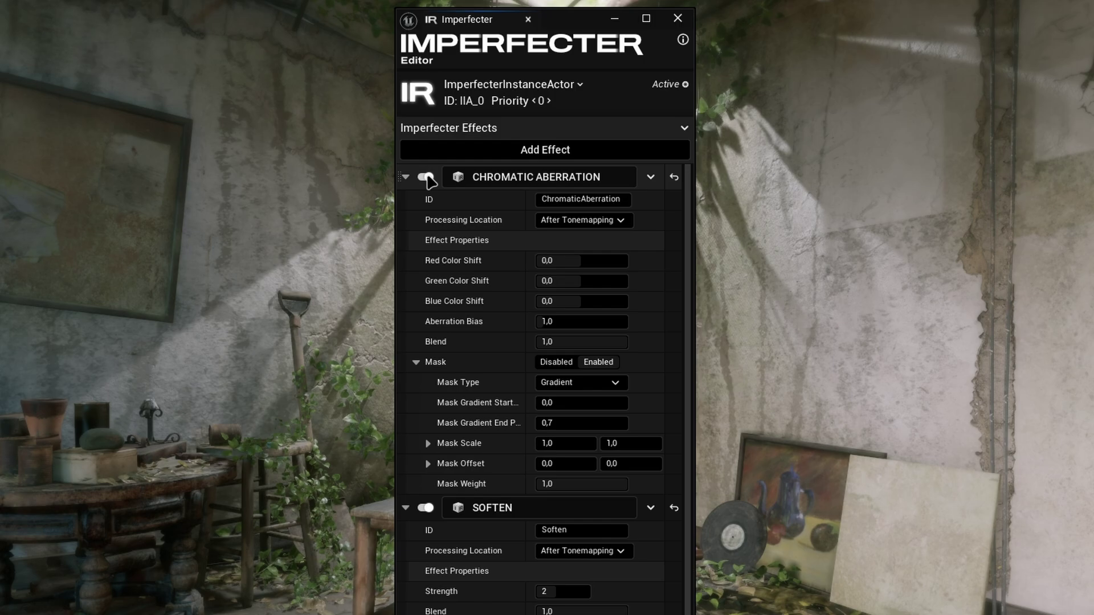
- Collapse the Chromatic Aberration and Soften effects and remove Chromatic Aberration from the effects list
click(405, 177)
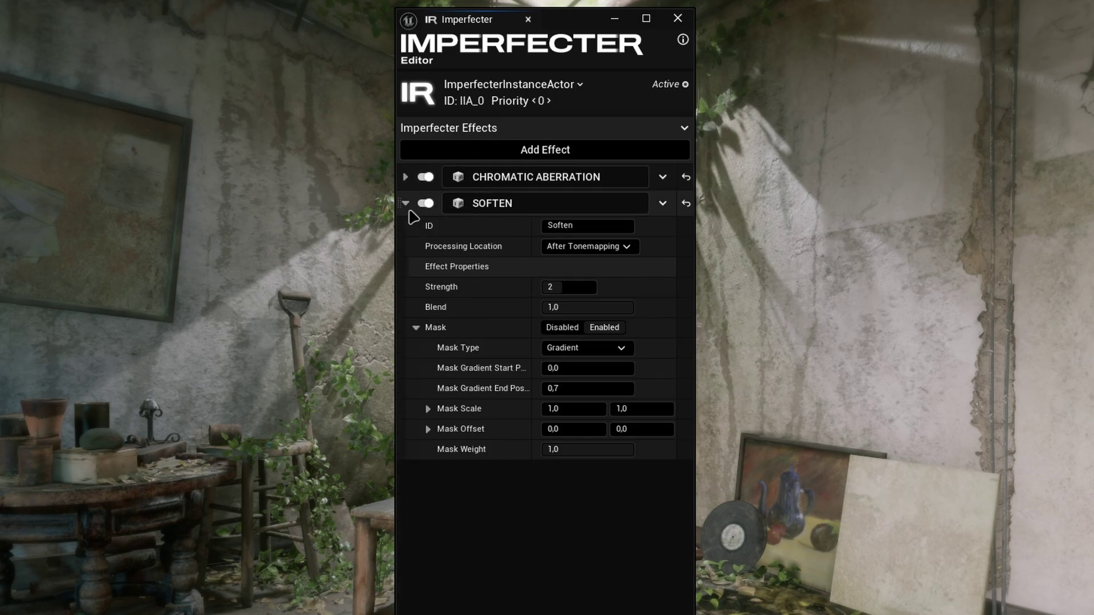
click(405, 204)
mouse_move(398, 203)
mouse_down()
mouse_move(398, 170)
mouse_move(405, 216)
mouse_up()
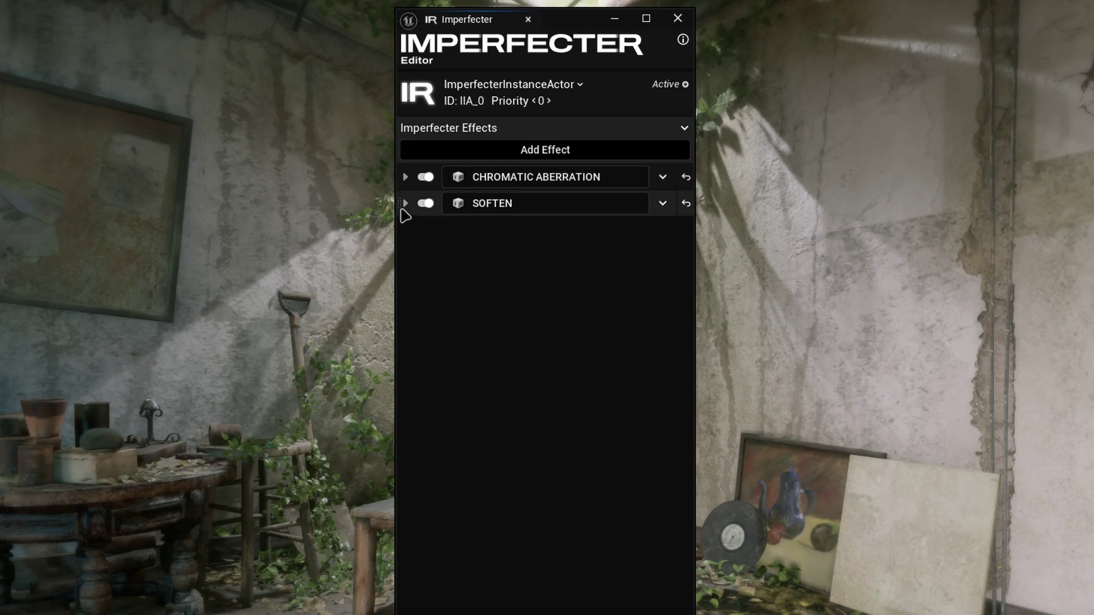
click(661, 178)
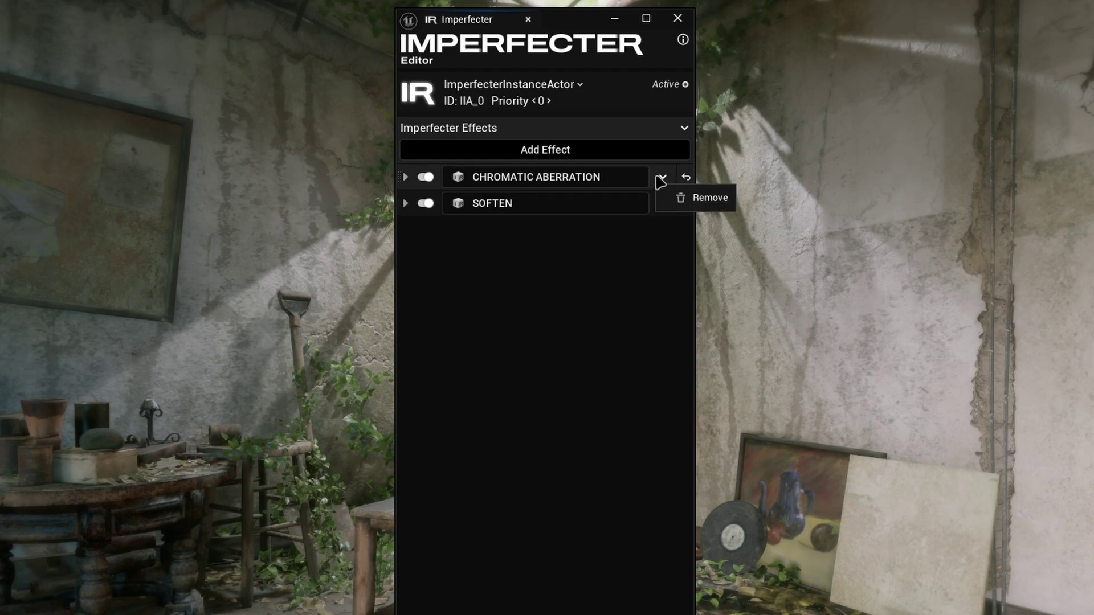
click(706, 199)
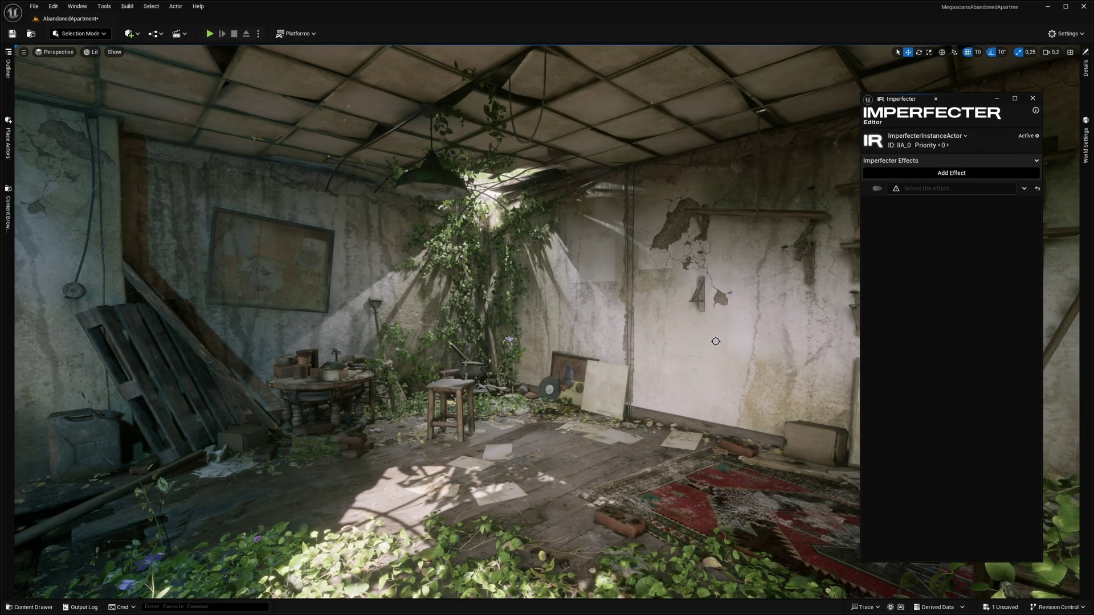
- Assign Chromatic Aberration to the empty effect, shift red about 0.008, green about -0.064 and blue about 0.82, and adjust the Aberration Bias
click(952, 188)
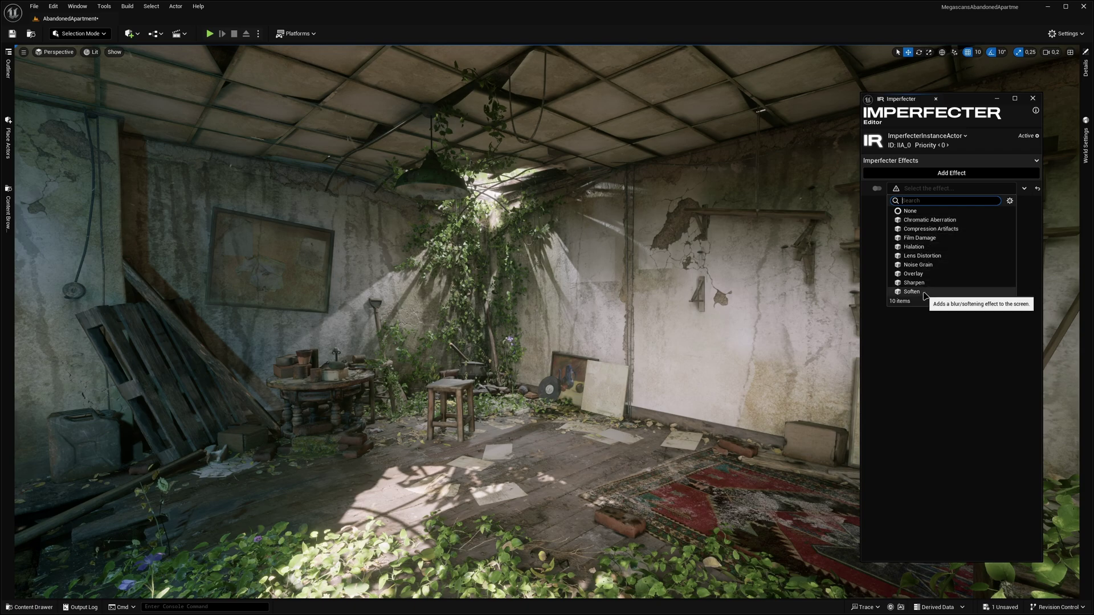
click(926, 220)
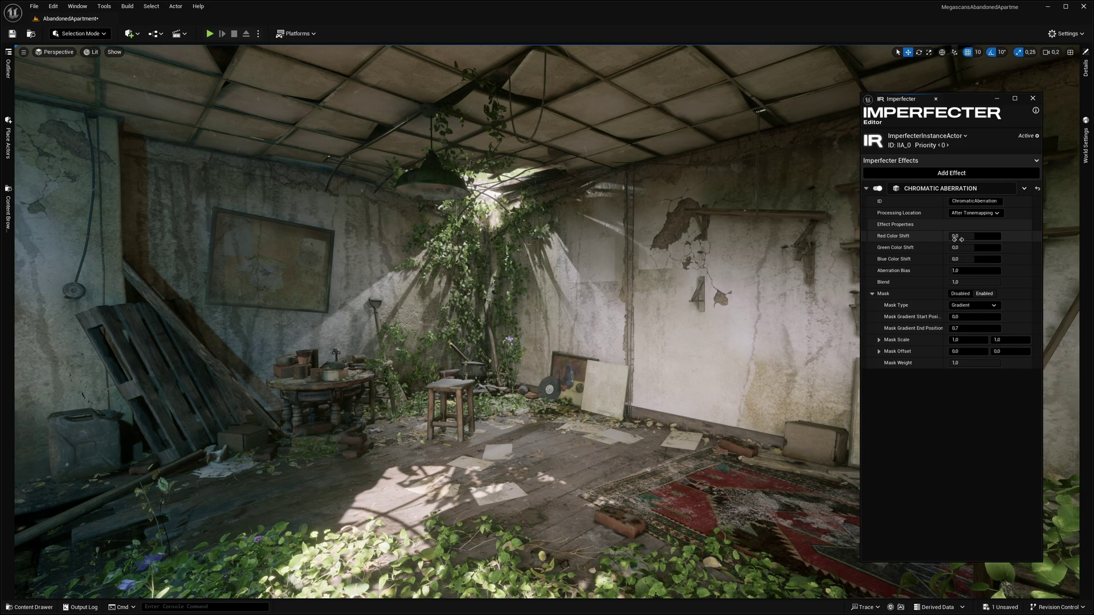
drag(957, 238, 994, 282)
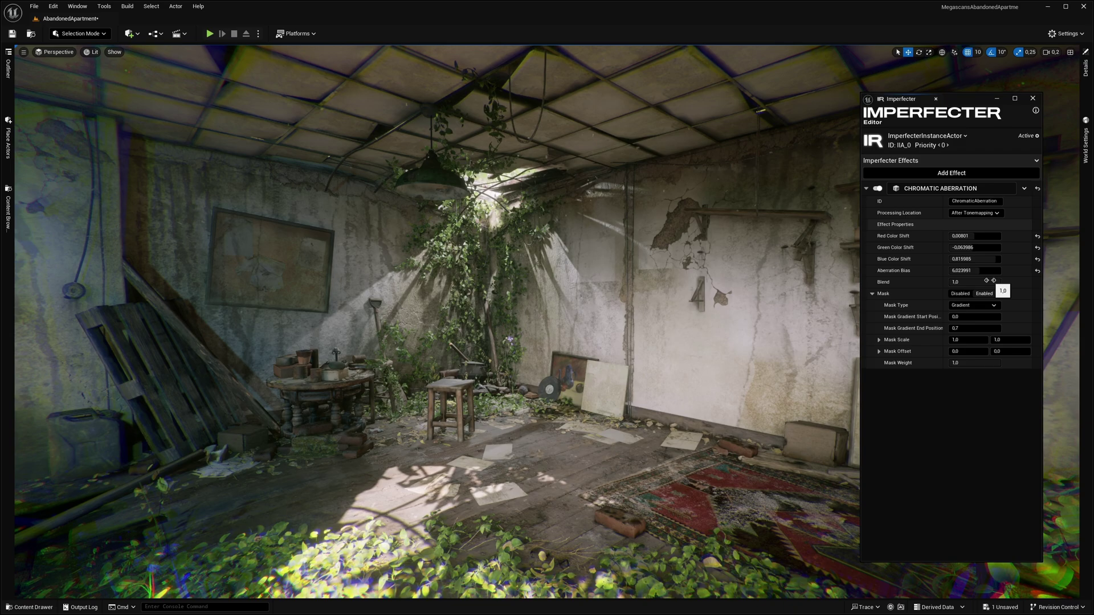
click(963, 317)
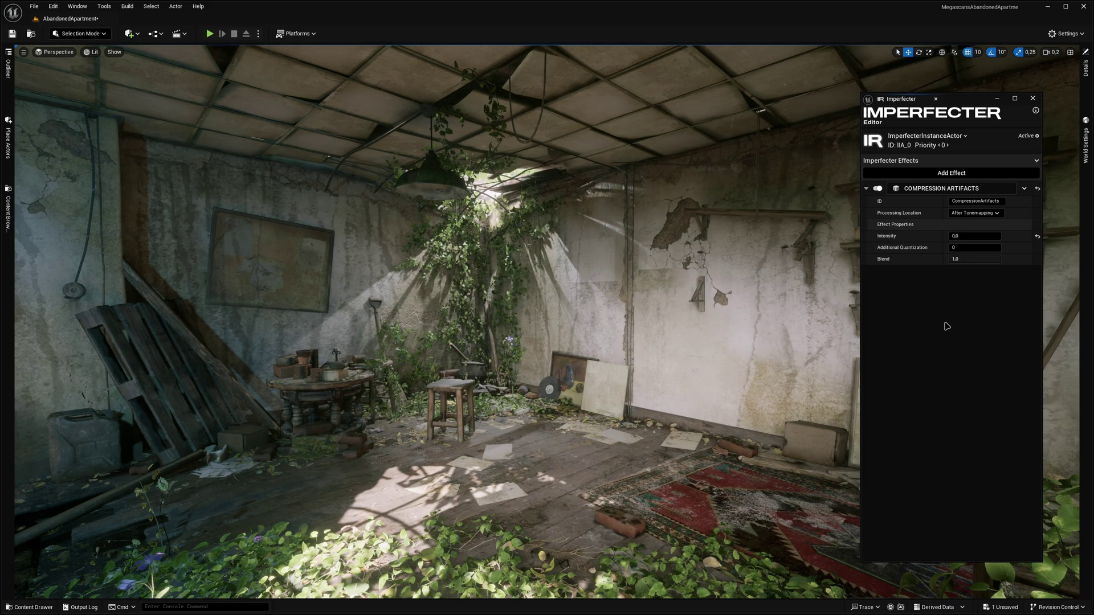
- Try Compression Artifacts intensity values of 20, 30, 40 and 50
click(994, 241)
text(2)
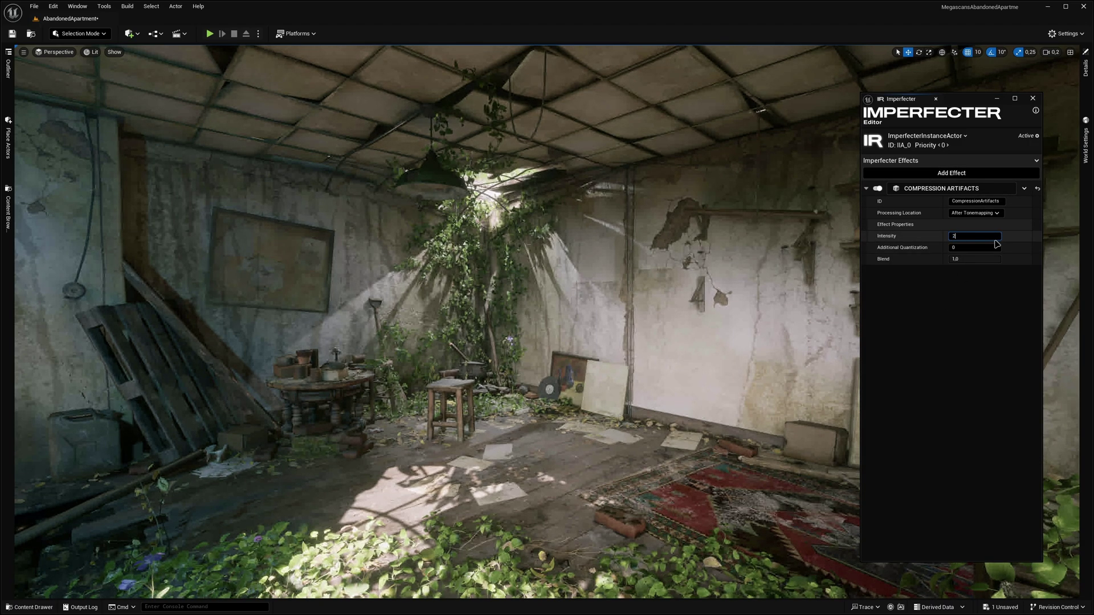
text(0)
key(Return)
text(30)
key(Return)
text(40)
key(Return)
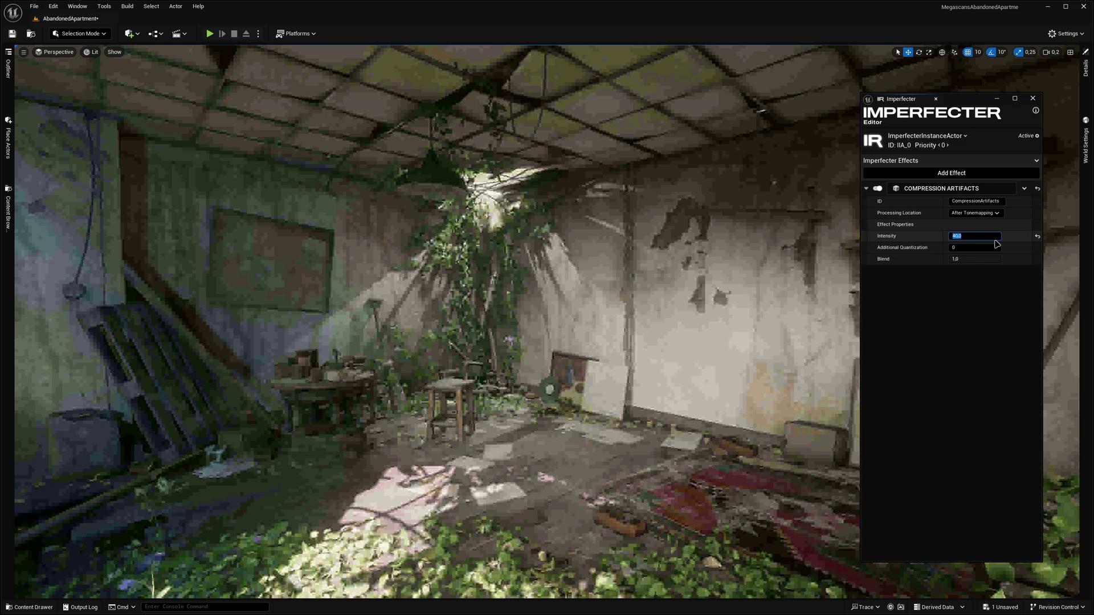
text(50)
key(Return)
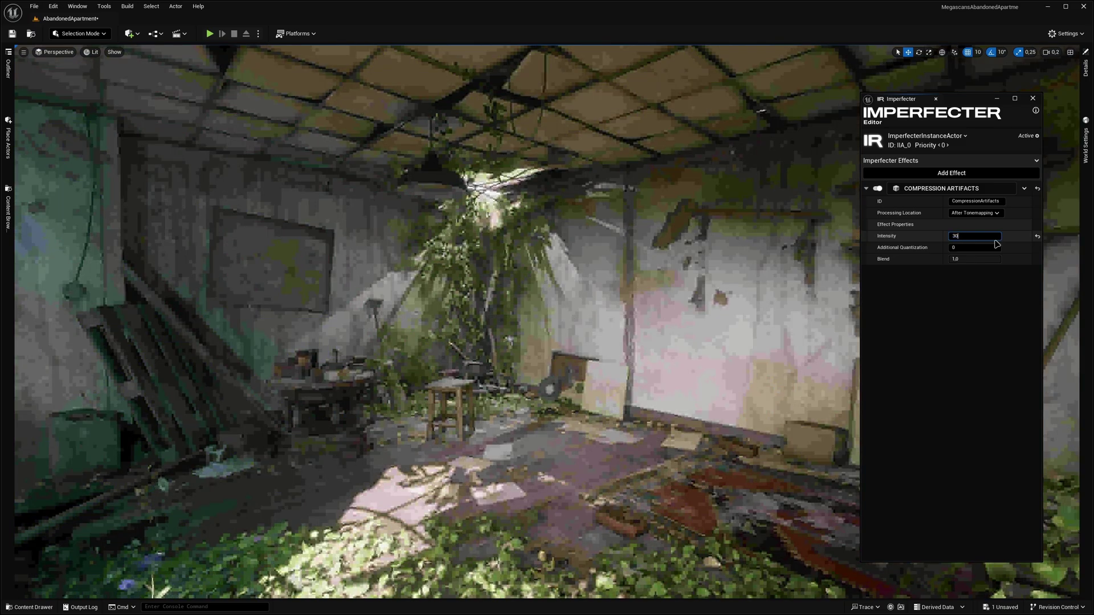
- Lower the Compression Artifacts intensity to 10 and raise it back to 30
text(10)
key(Return)
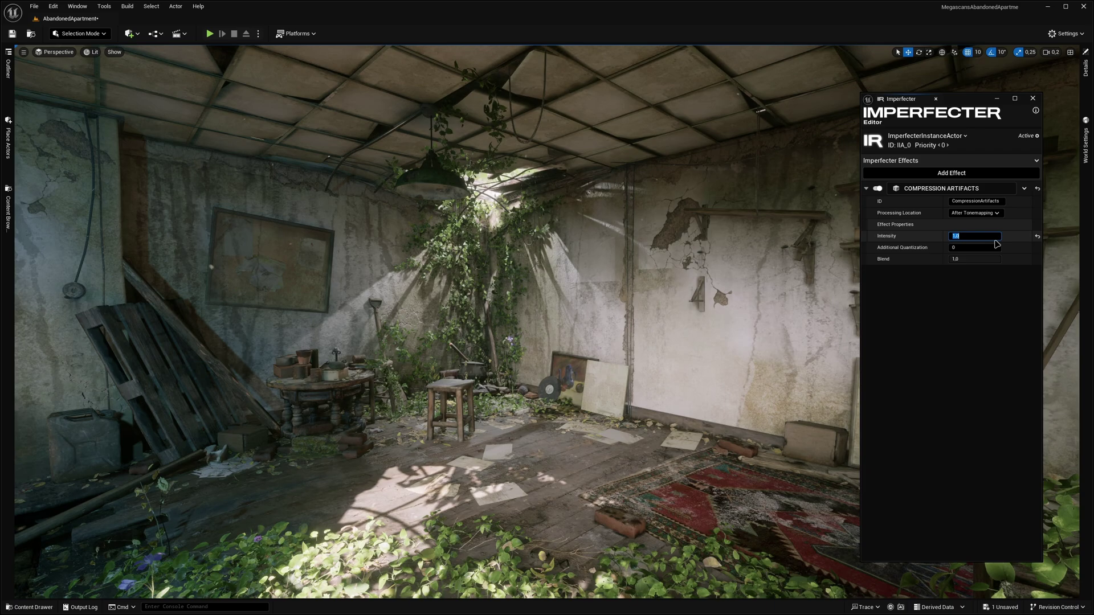
text(30)
key(Return)
click(963, 278)
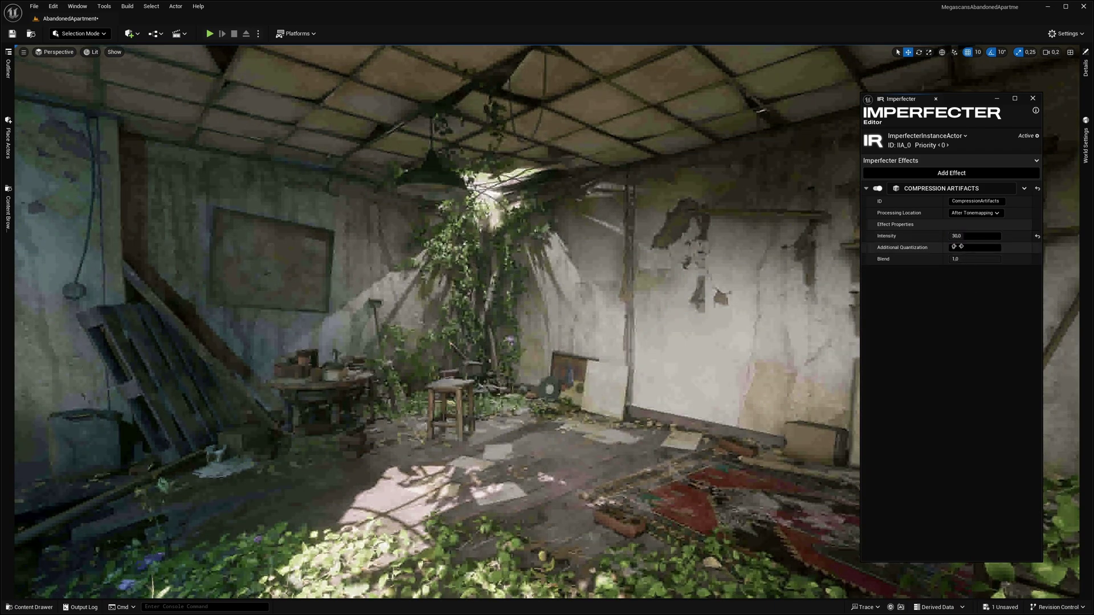
- Raise Additional Quantization to 34 and reduce the Compression Artifacts intensity to 20 and finally 10
mouse_move(979, 247)
mouse_down()
mouse_move(1001, 248)
mouse_move(966, 247)
mouse_up()
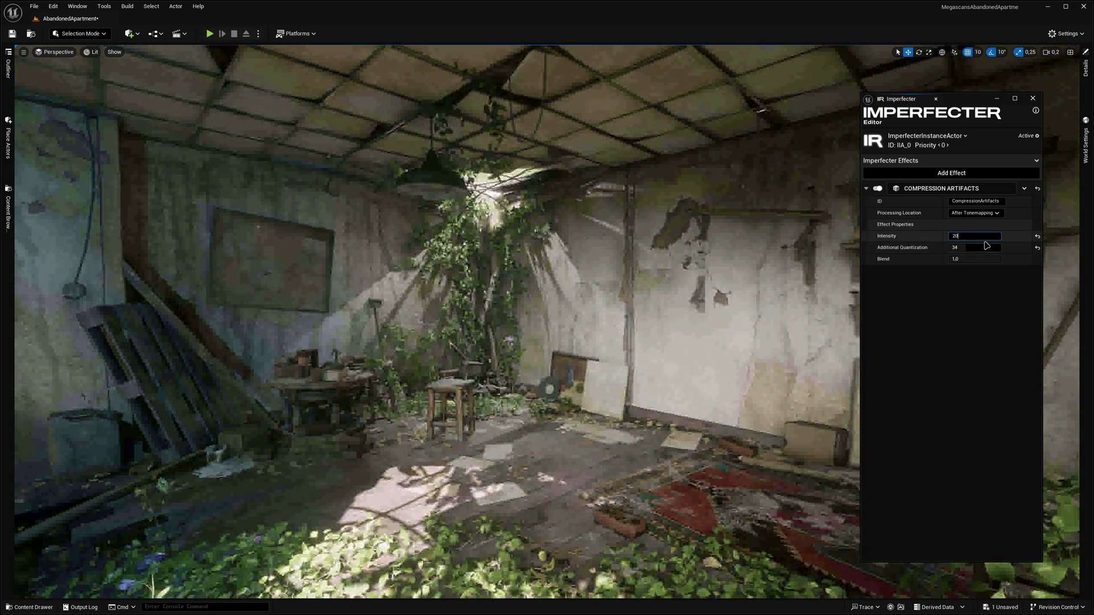
key(Return)
text(10)
key(Return)
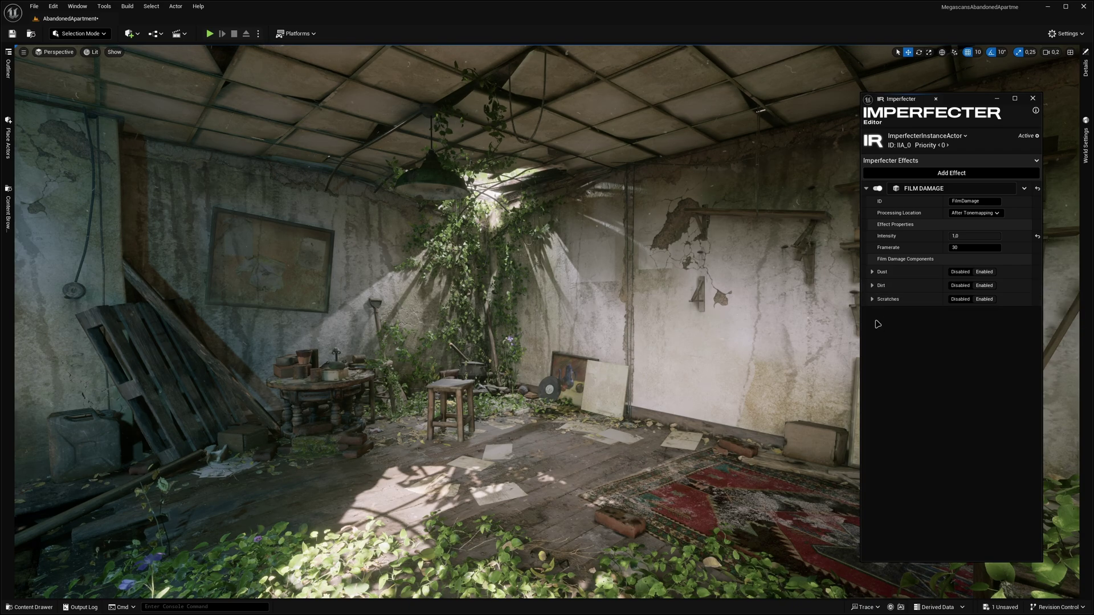
- Expand the Dust, Dirt and Scratches components of Film Damage to review their settings, and collapse Scratches and Dirt again
click(872, 272)
click(872, 400)
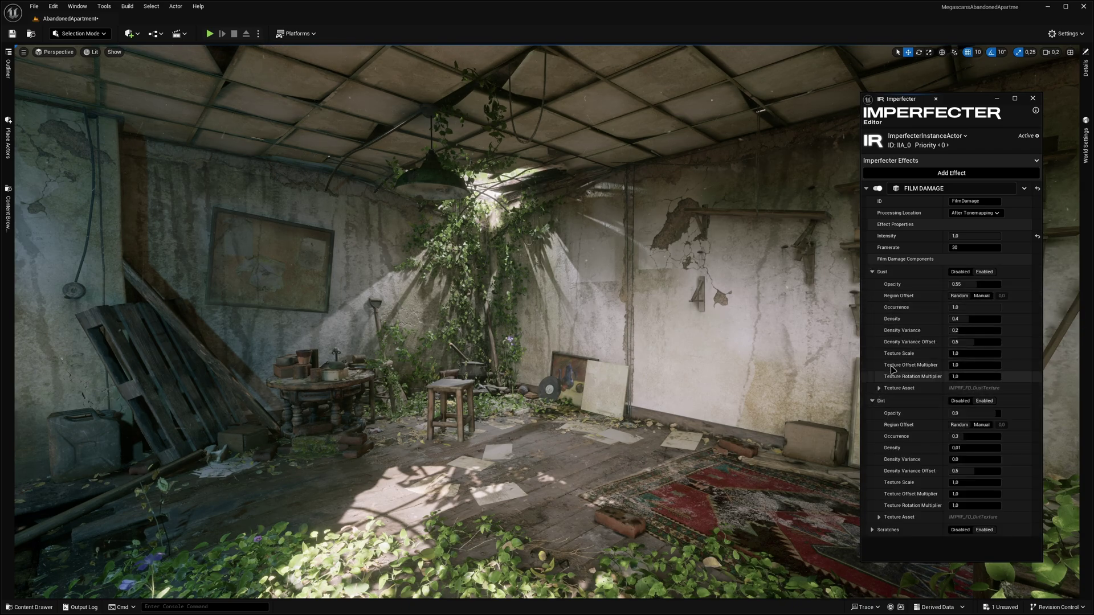
click(872, 530)
scroll(897, 467, down, 3)
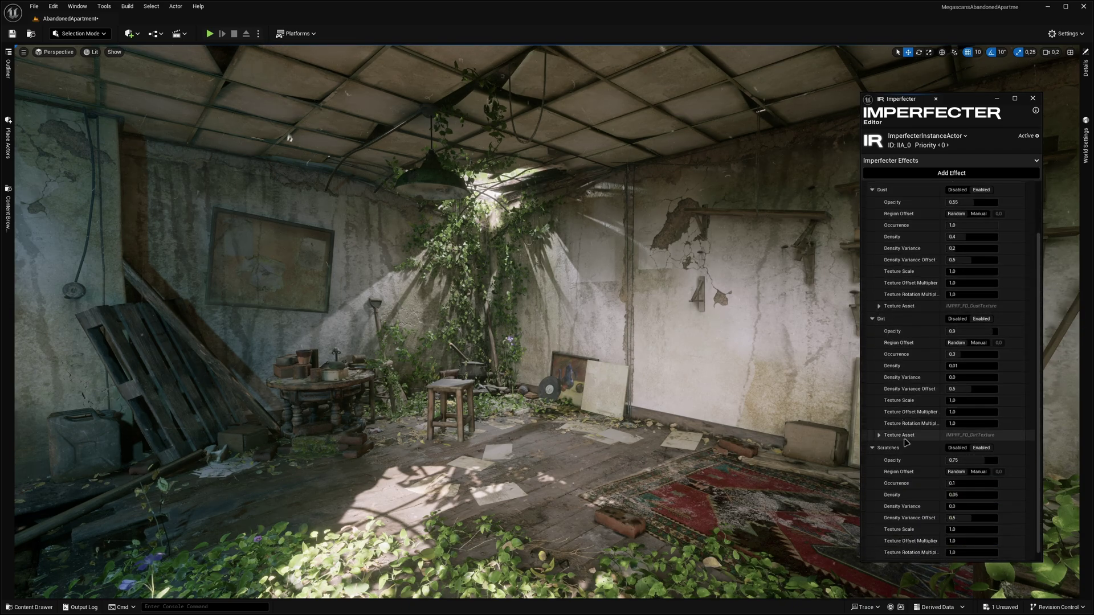
click(872, 448)
click(872, 401)
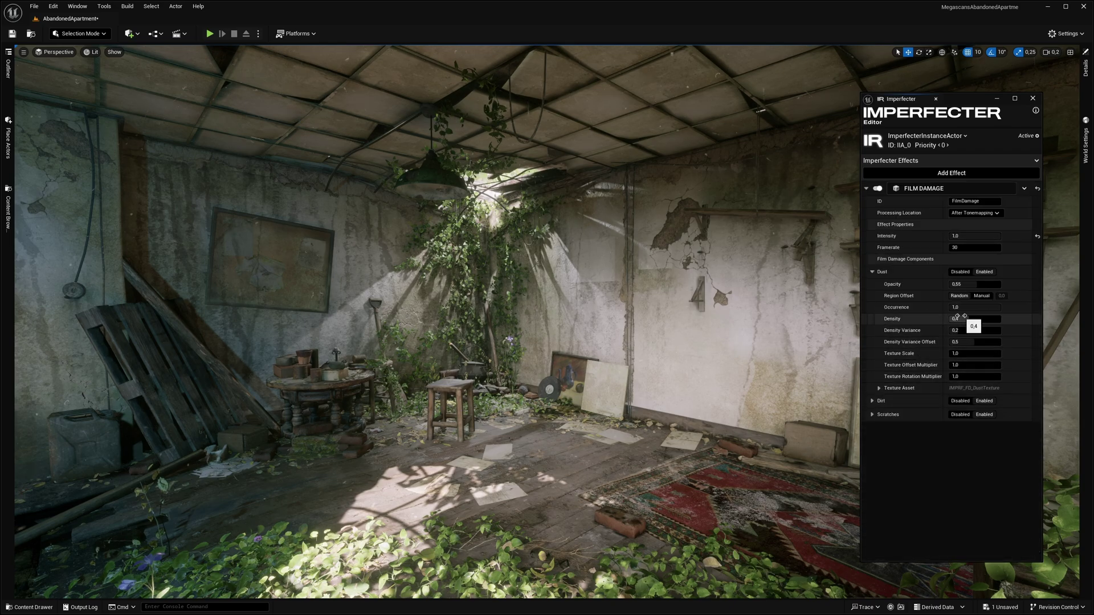
- Set the Dust density to 1.0, collapse the Dust component and expand the Dirt settings
drag(962, 319, 1001, 320)
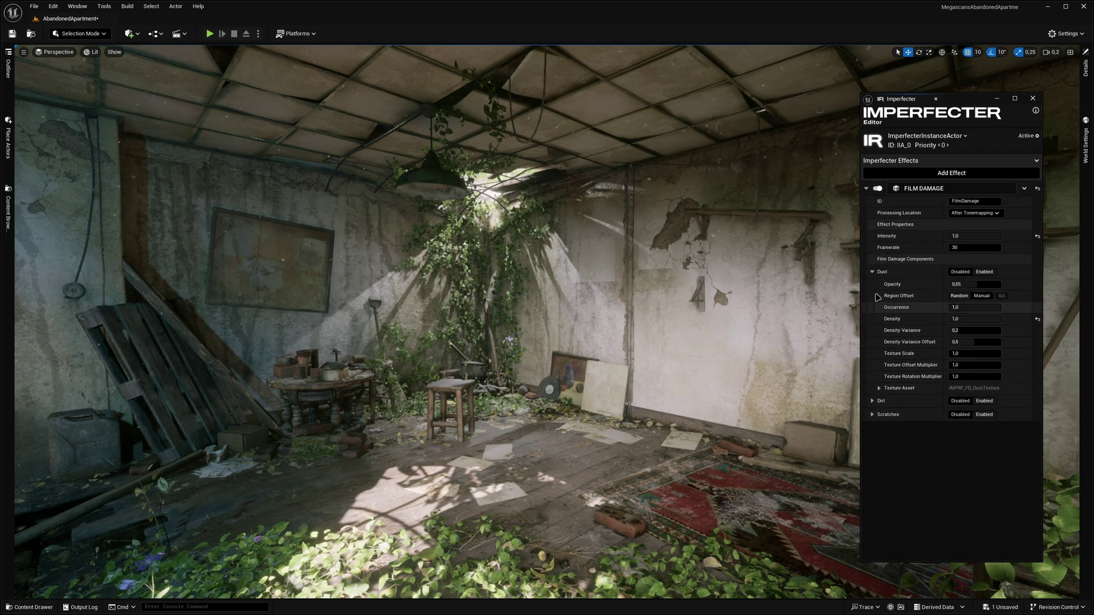
click(872, 274)
click(873, 286)
click(969, 322)
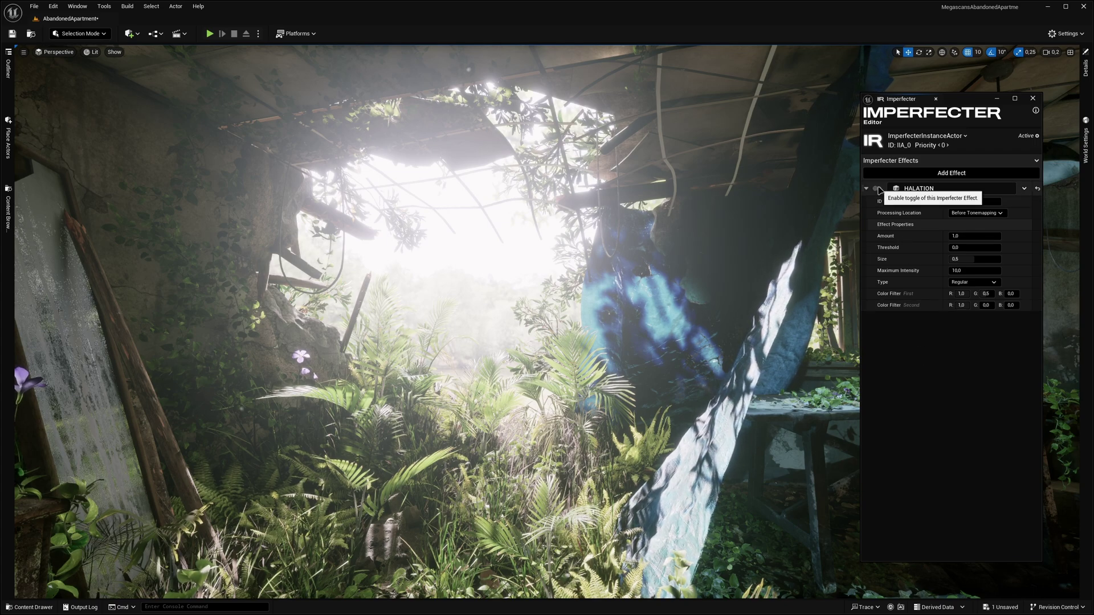
- Toggle Halation to compare the scene with and without it, leave it enabled and raise its Amount to about 2.86
click(877, 188)
click(877, 188)
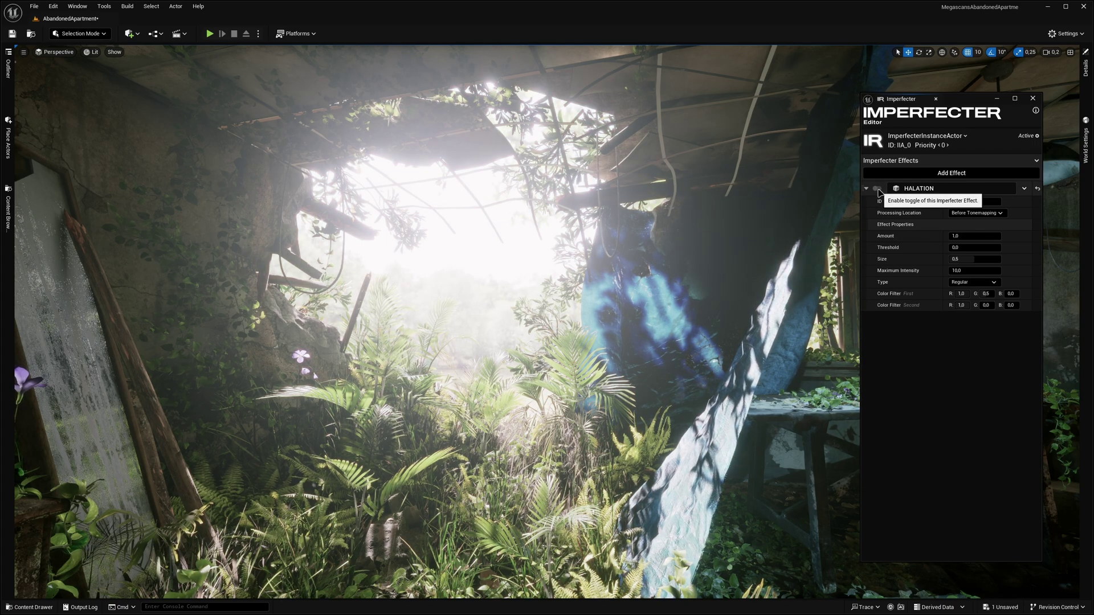
click(877, 188)
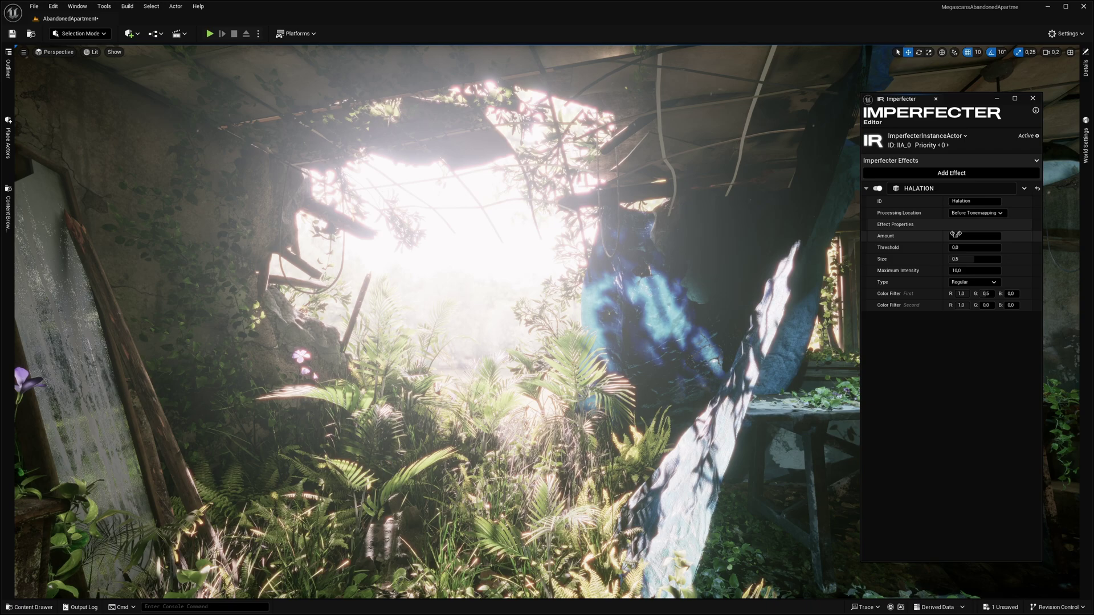
mouse_move(963, 236)
mouse_down()
mouse_move(986, 235)
mouse_move(954, 236)
mouse_up()
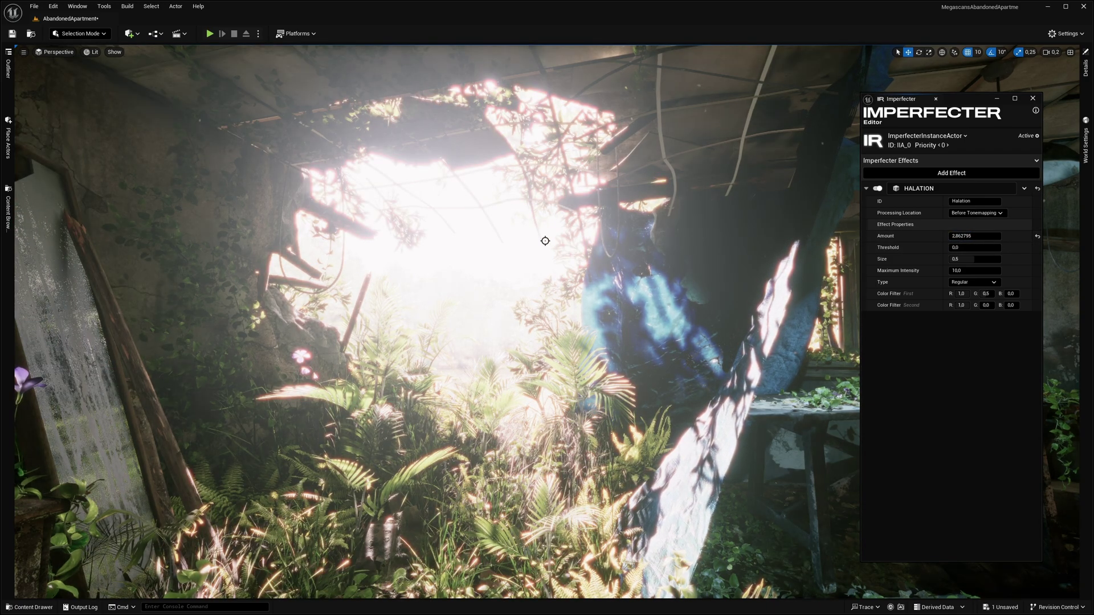
- View the Halation glow around the bright wall opening from a shifted viewpoint and readjust the Halation Amount
key(s)
right_drag(553, 242, 590, 249)
key(w)
key(a)
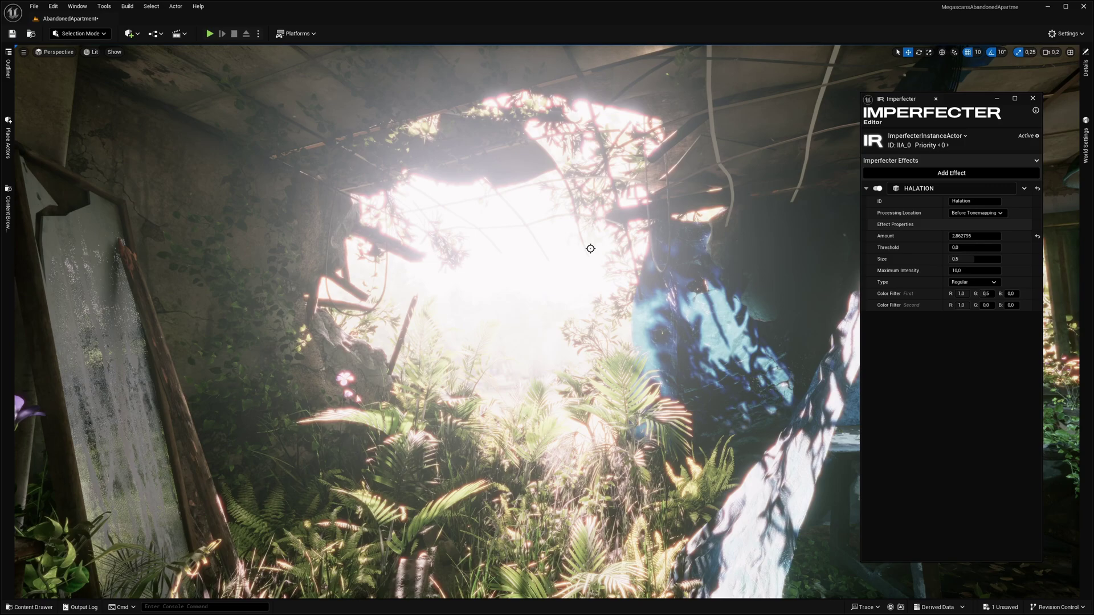
drag(974, 235, 1012, 294)
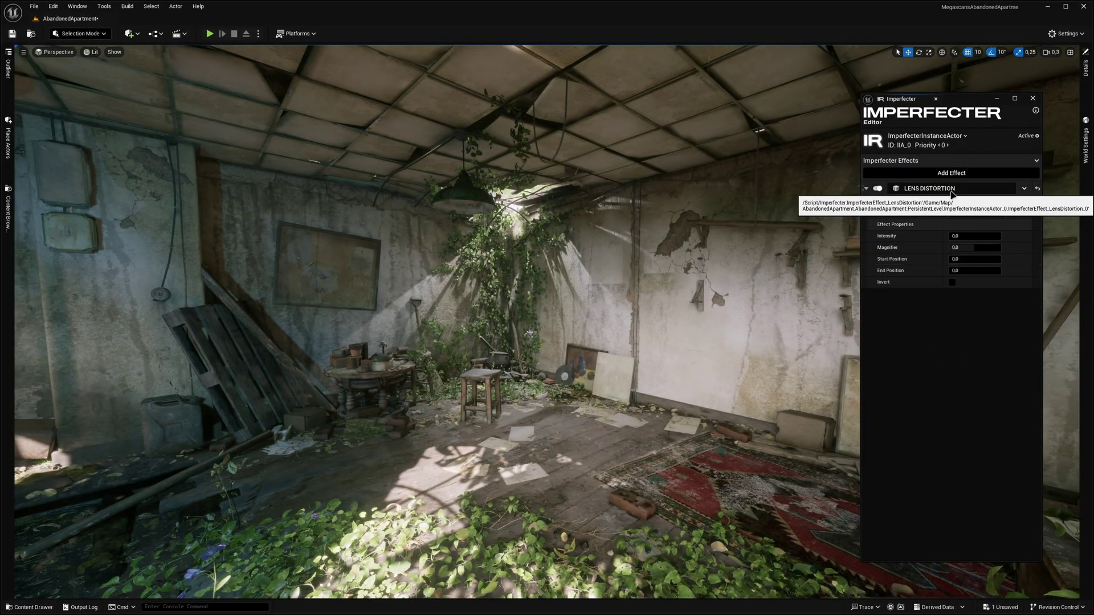
- Set the Lens Distortion intensity to about 0.35 and the magnifier to about 0.29, and turn on Invert
mouse_move(968, 236)
mouse_down()
mouse_move(991, 236)
mouse_move(957, 249)
mouse_move(974, 249)
mouse_up()
right_drag(683, 285, 852, 279)
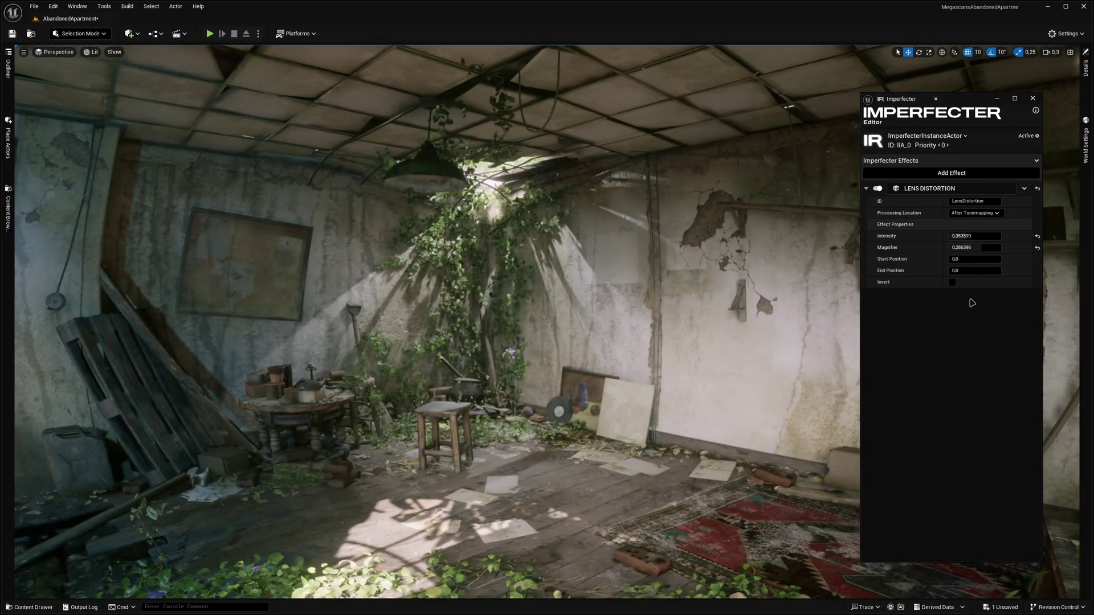
click(952, 282)
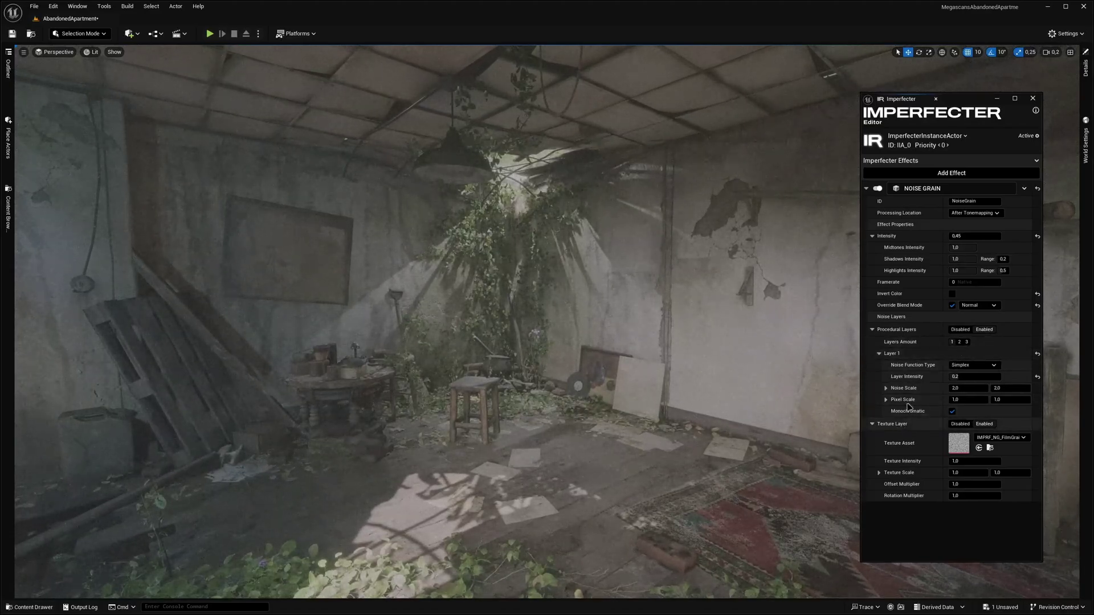
- Review the Noise Grain function types, texture assets and override blend modes, and adjust the tonal intensities
click(975, 368)
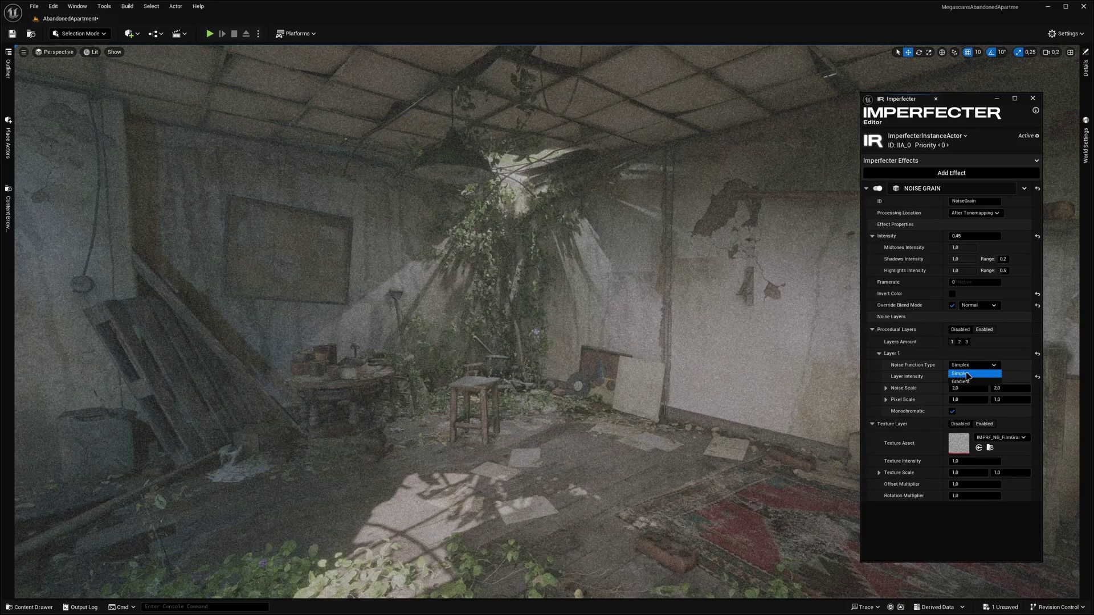
click(934, 370)
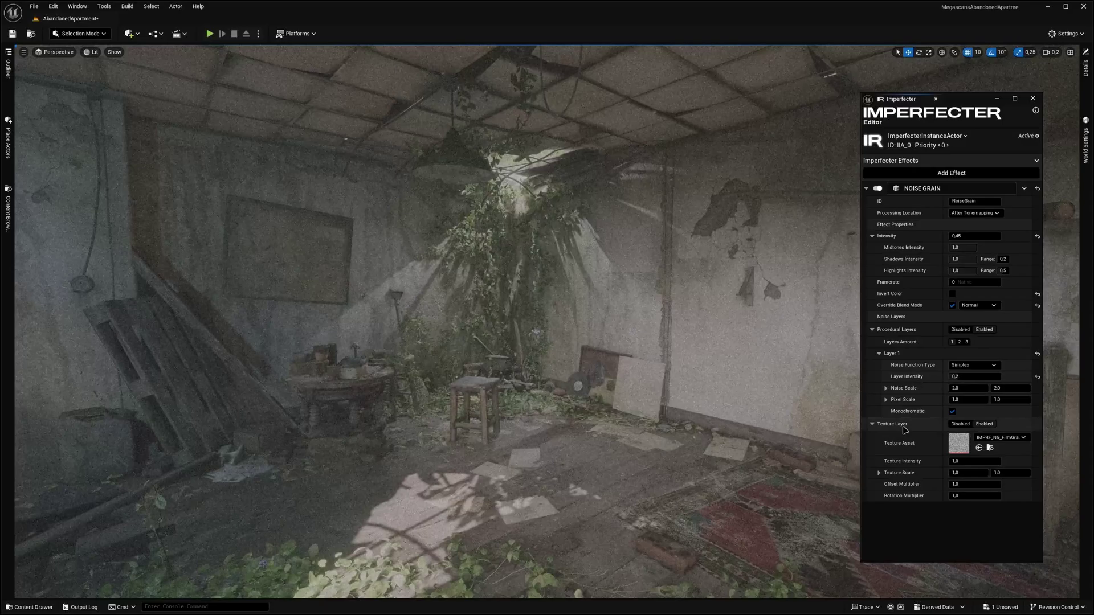
click(1002, 438)
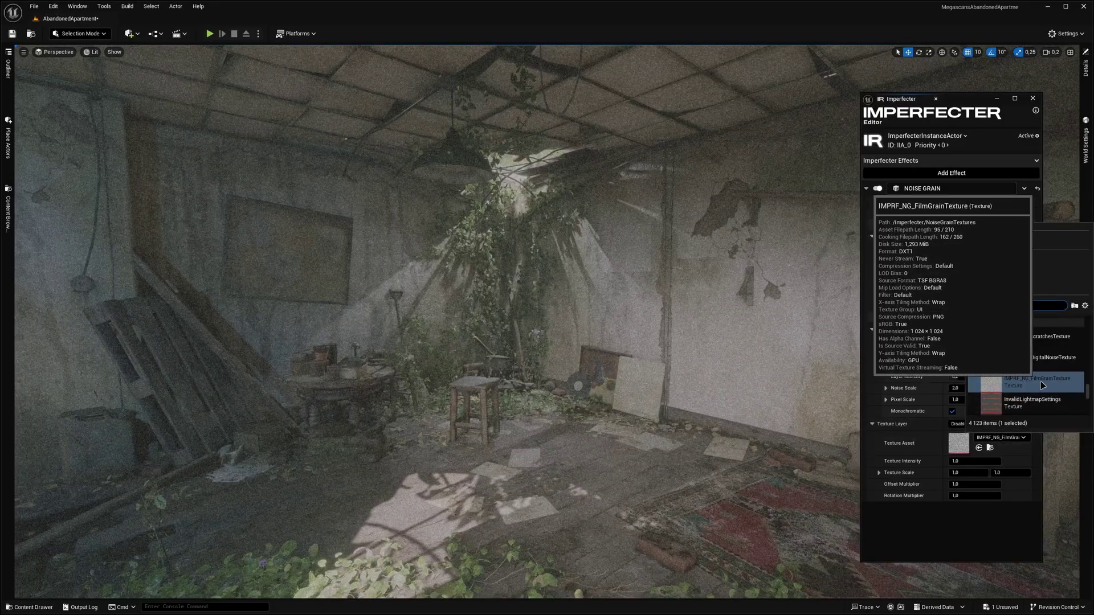
click(949, 495)
click(967, 306)
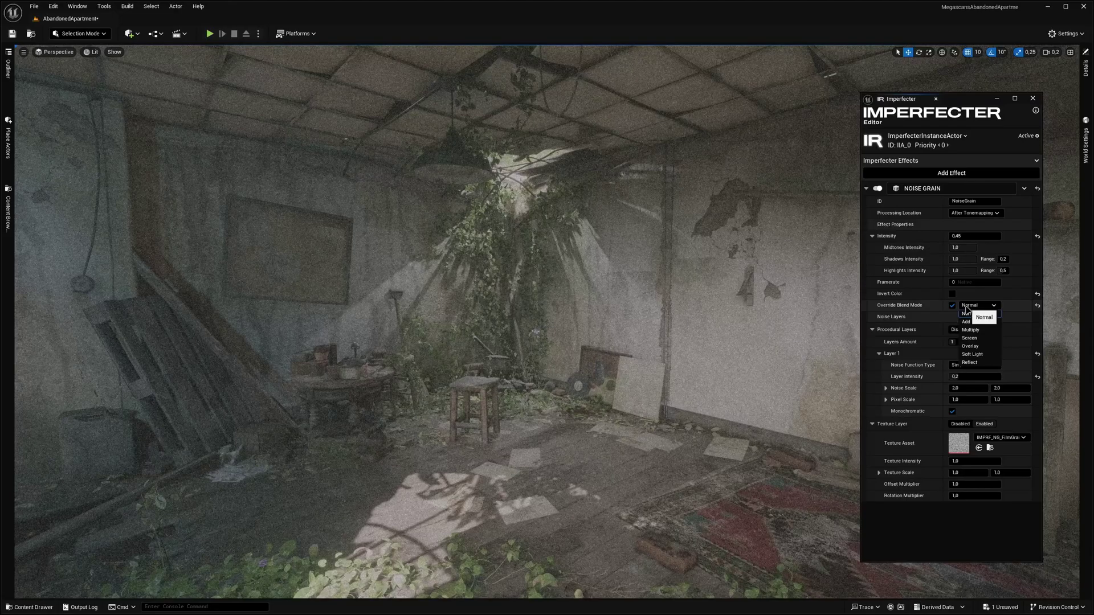
click(1032, 313)
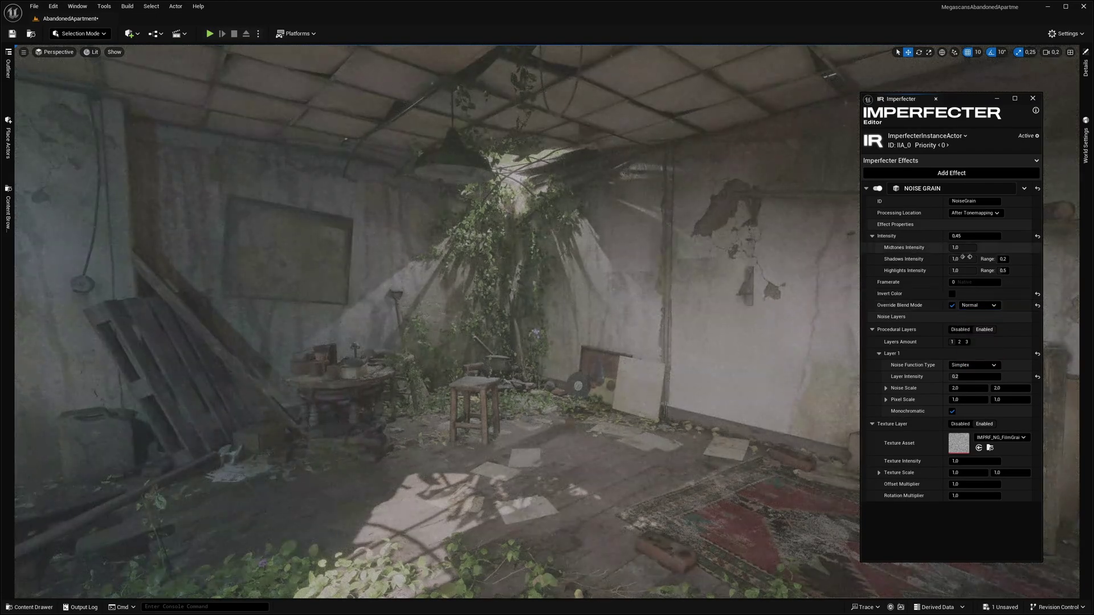
mouse_move(963, 257)
mouse_down()
mouse_move(923, 257)
mouse_move(977, 247)
mouse_up()
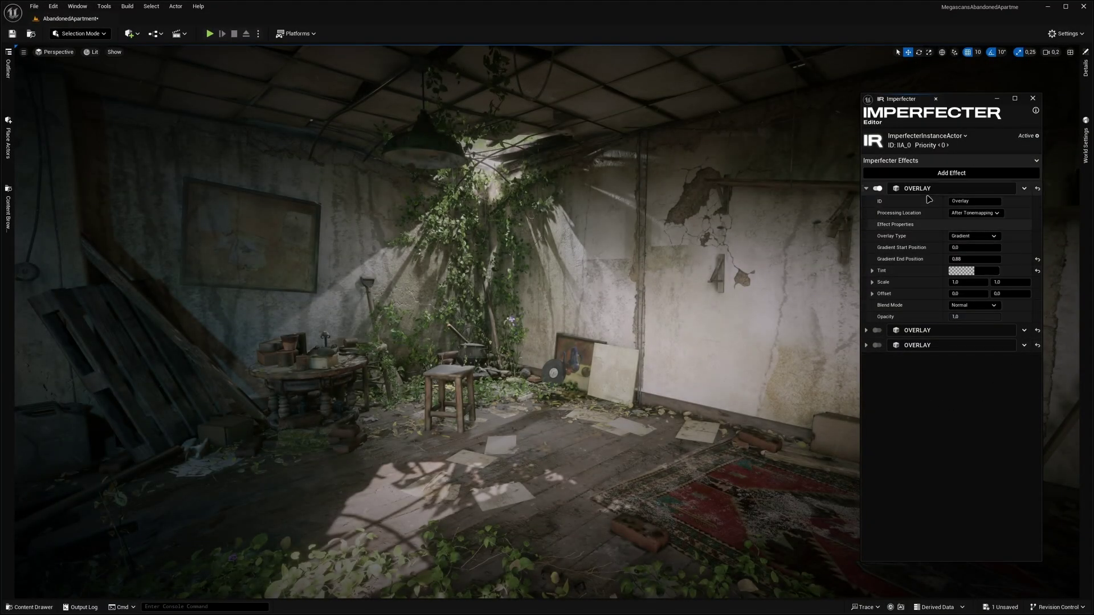
- Review the overlay types and blend modes available for the first Overlay effect, keeping Gradient and Normal
click(971, 236)
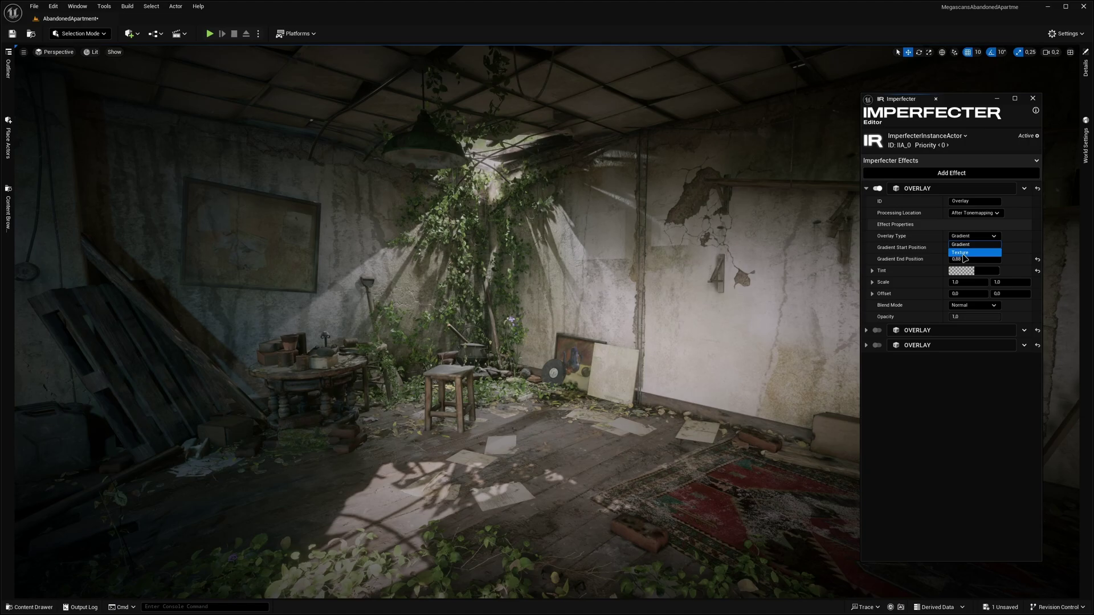
click(947, 381)
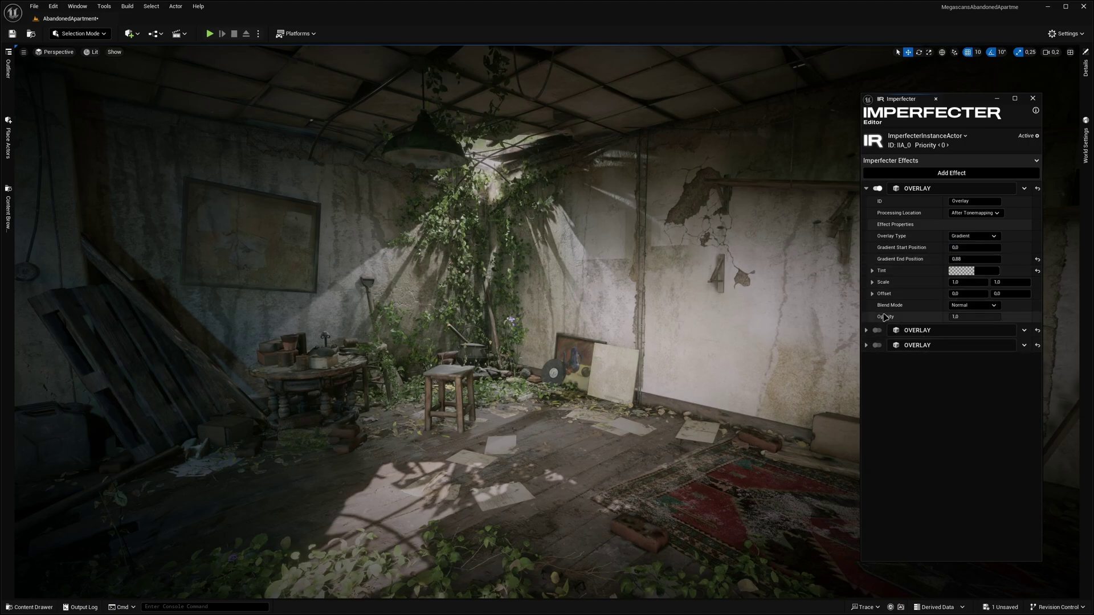
click(966, 308)
click(968, 313)
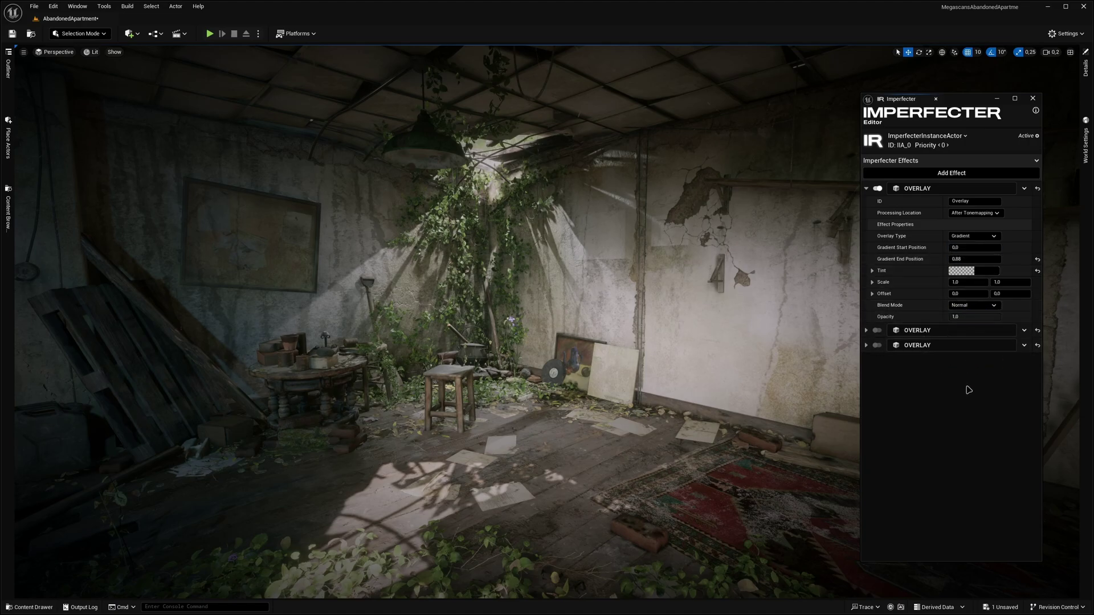
- Switch from the first Overlay effect to the third, briefly previewing the second, and look around the room
click(878, 188)
click(877, 330)
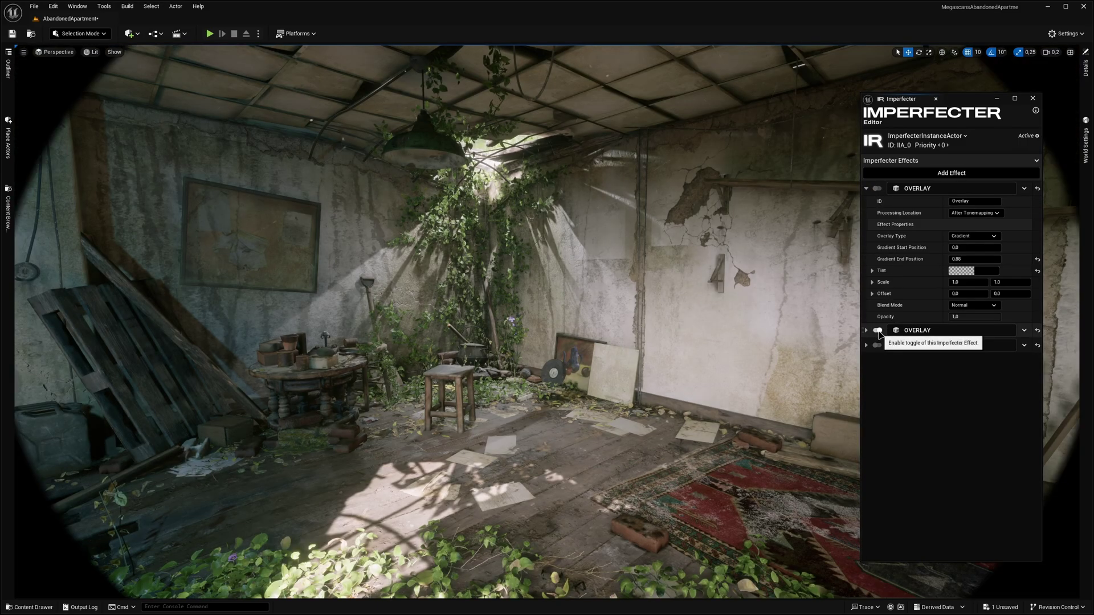
click(877, 330)
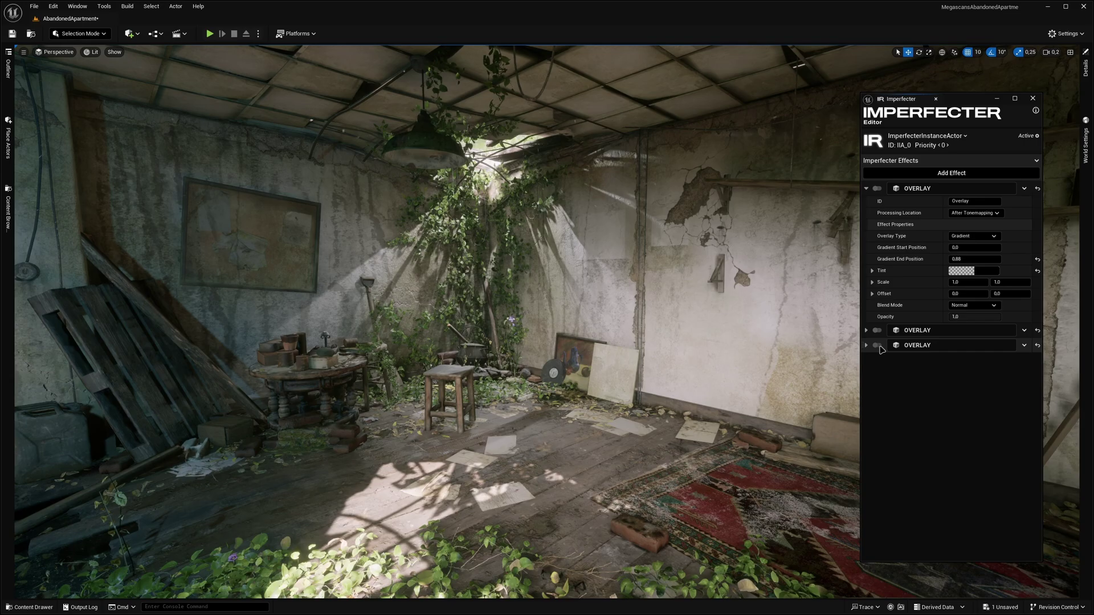
click(877, 346)
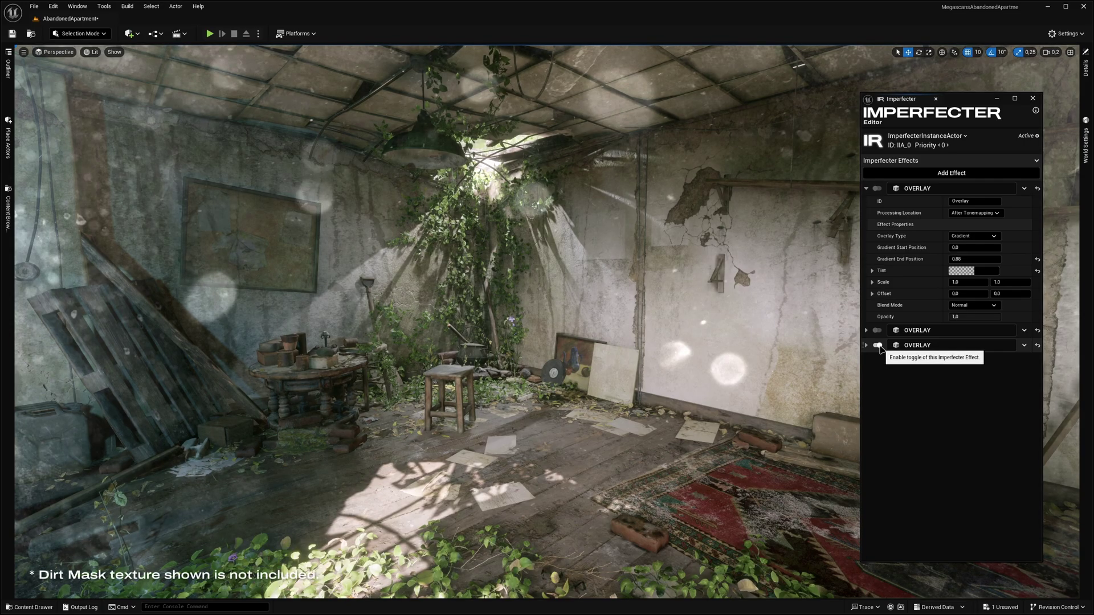
right_drag(712, 354, 444, 336)
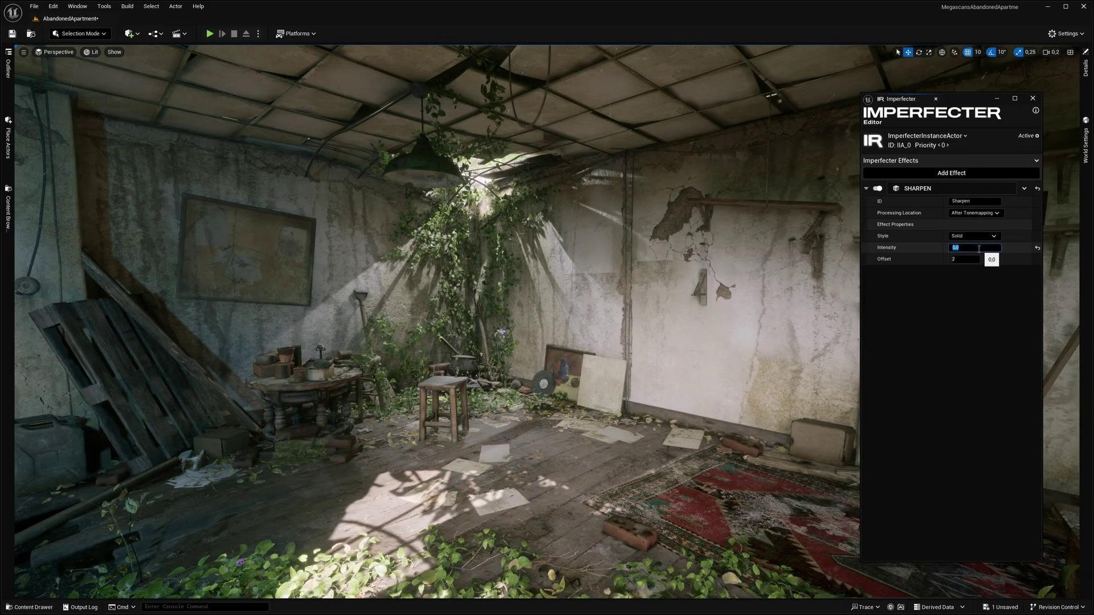
- Set the Sharpen intensity to 2 and increase it to 3
text(2)
key(Return)
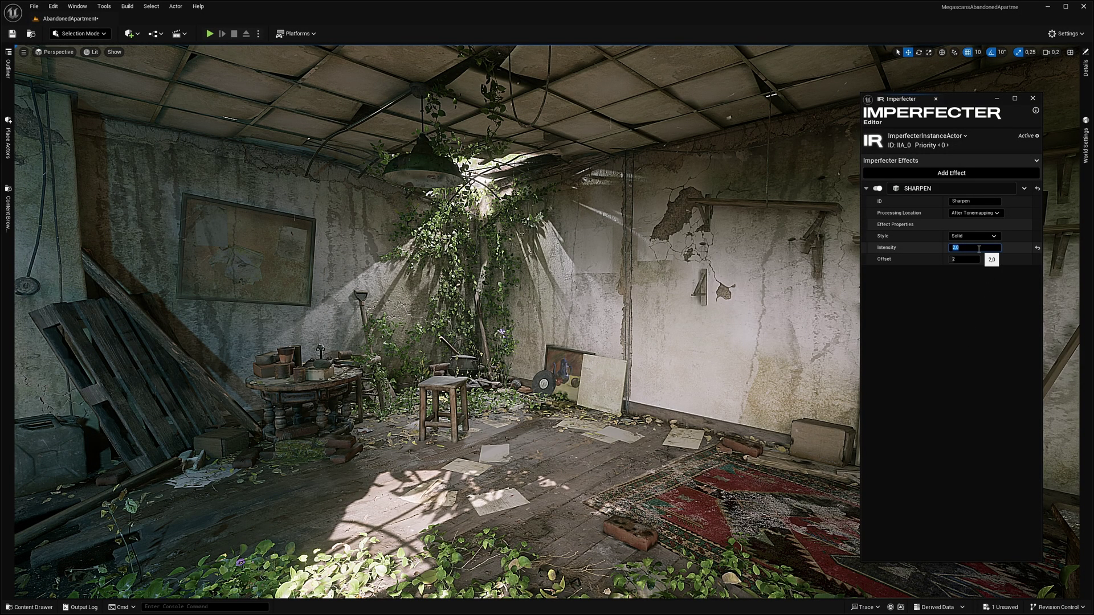
text(3)
key(Return)
click(957, 312)
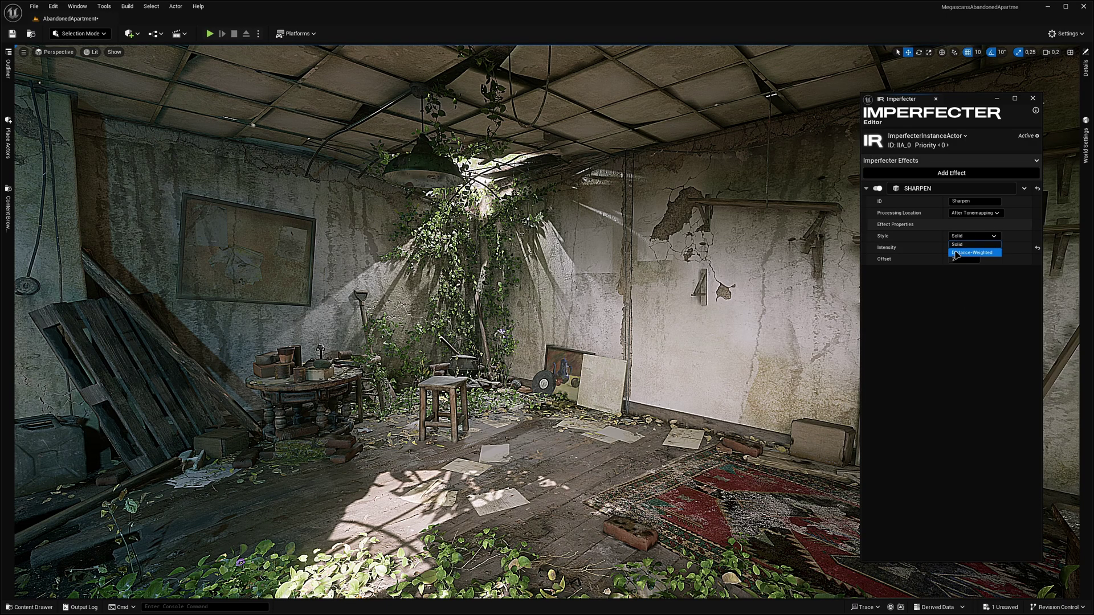
- Compare the Sharpen styles by choosing Solid and switching to the weighted style
click(959, 245)
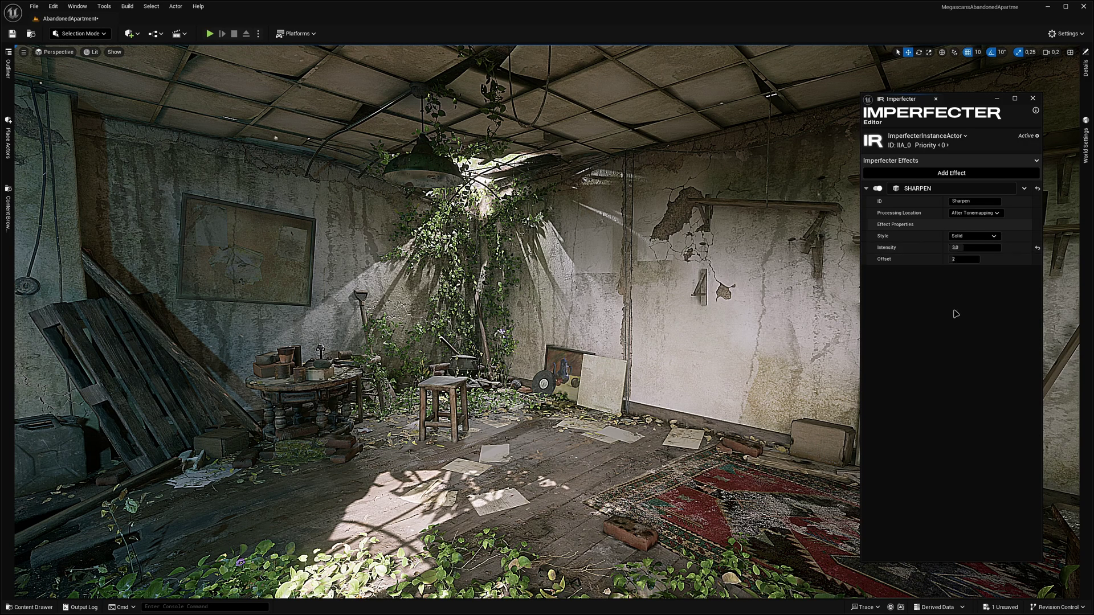
click(972, 236)
click(971, 251)
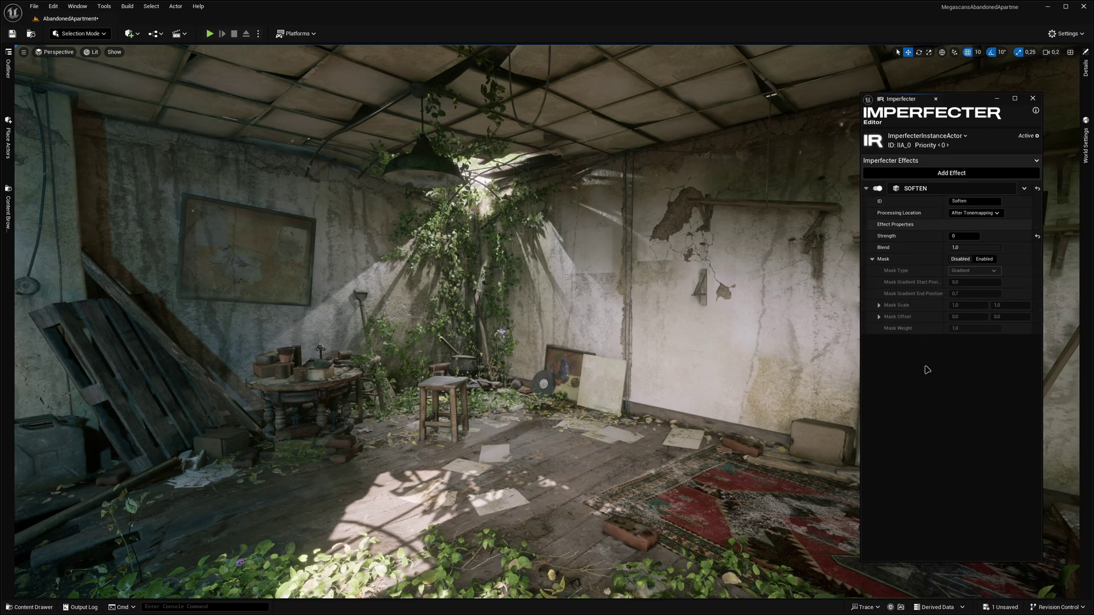
- Set the Soften effect's strength to 2 and enable its mask
mouse_move(952, 236)
mouse_down()
mouse_move(979, 236)
mouse_move(960, 236)
mouse_move(979, 248)
mouse_move(965, 247)
mouse_move(1013, 247)
mouse_move(962, 236)
mouse_up()
click(984, 259)
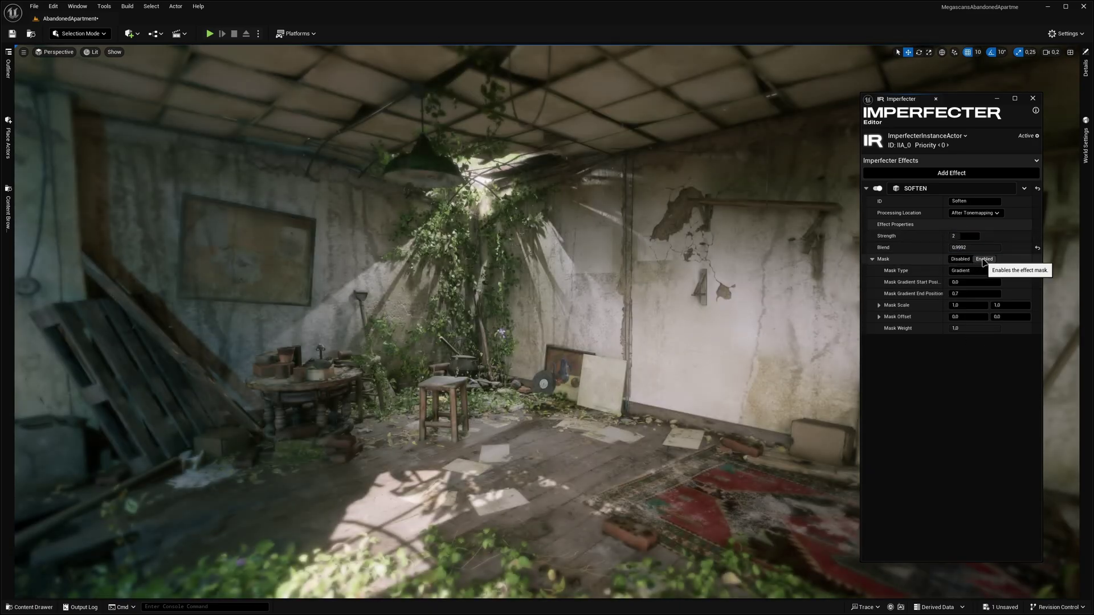
- Adjust the Soften mask's gradient start position to about -0.05 and raise the effect's strength further
mouse_move(969, 282)
mouse_down()
mouse_move(985, 282)
mouse_move(948, 282)
mouse_move(969, 282)
mouse_up()
drag(962, 237, 972, 236)
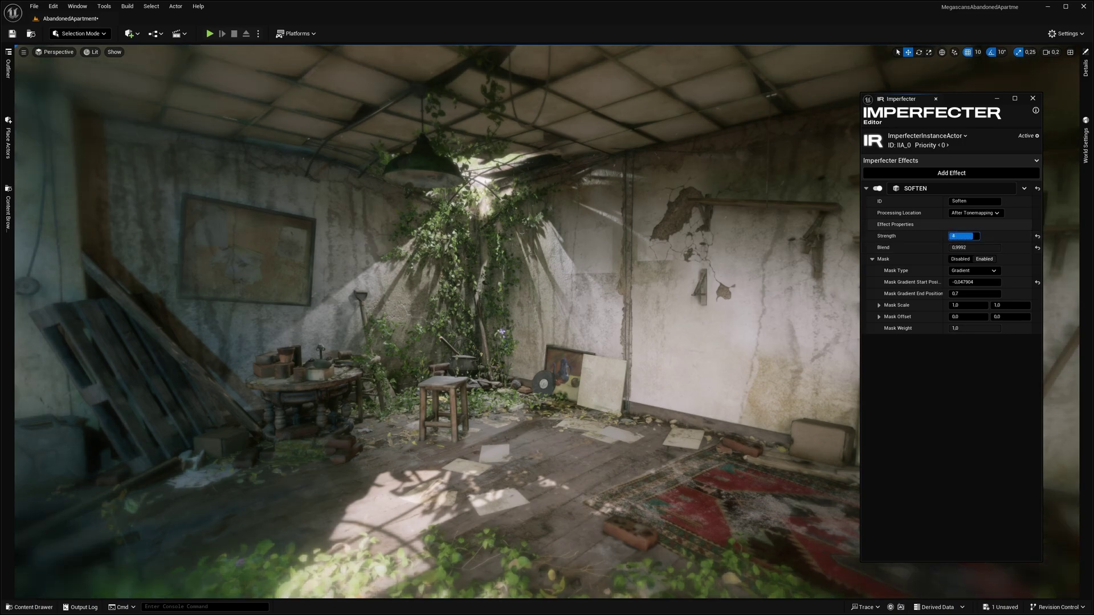
drag(971, 283, 971, 283)
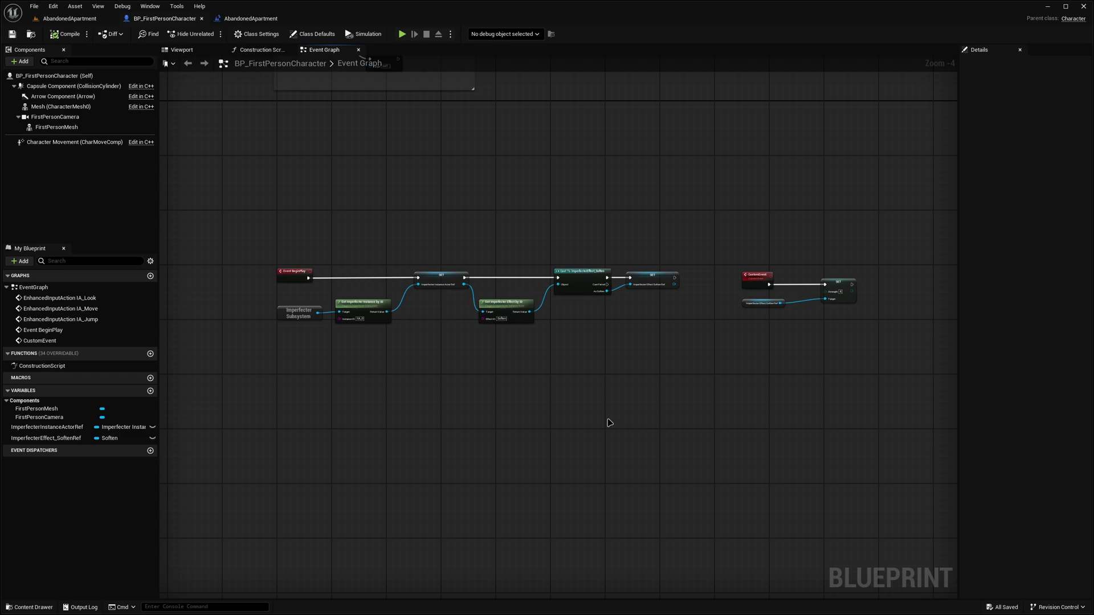
- Examine how Event BeginPlay in the BP_FirstPersonCharacter event graph gets the Imperfecter instance by ID and stores its reference
scroll(488, 378, up, 3)
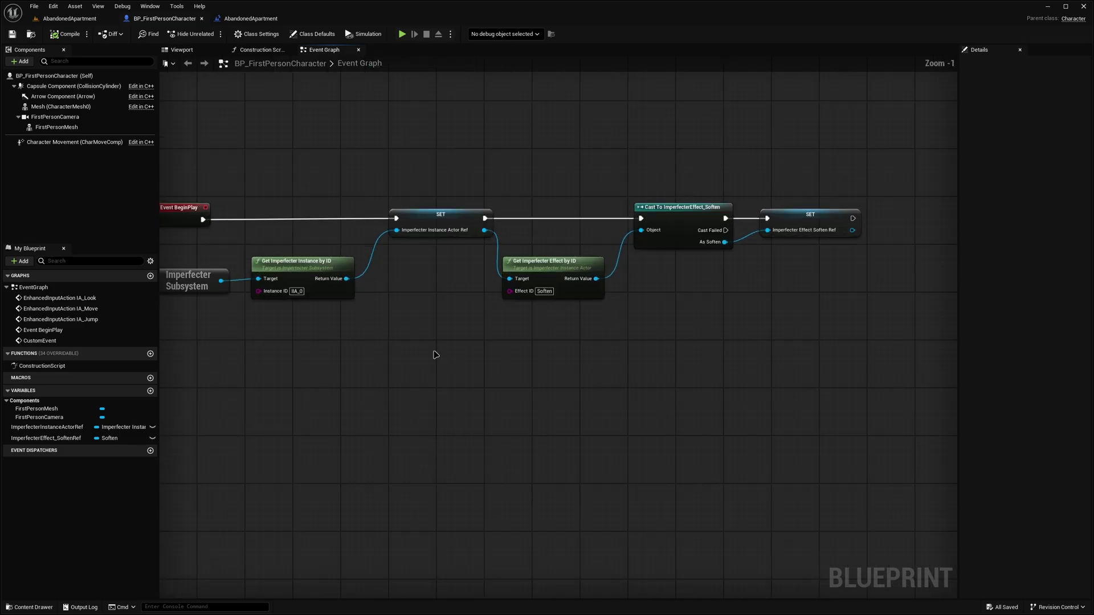
right_drag(435, 357, 529, 410)
scroll(586, 398, up, 1)
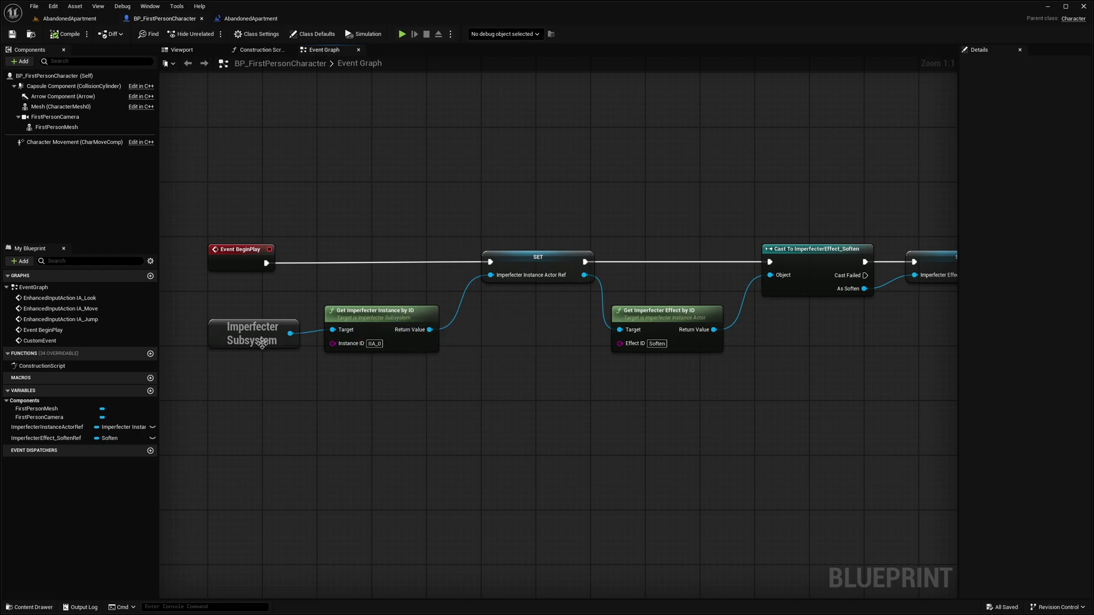
right_drag(262, 342, 193, 345)
drag(379, 214, 528, 319)
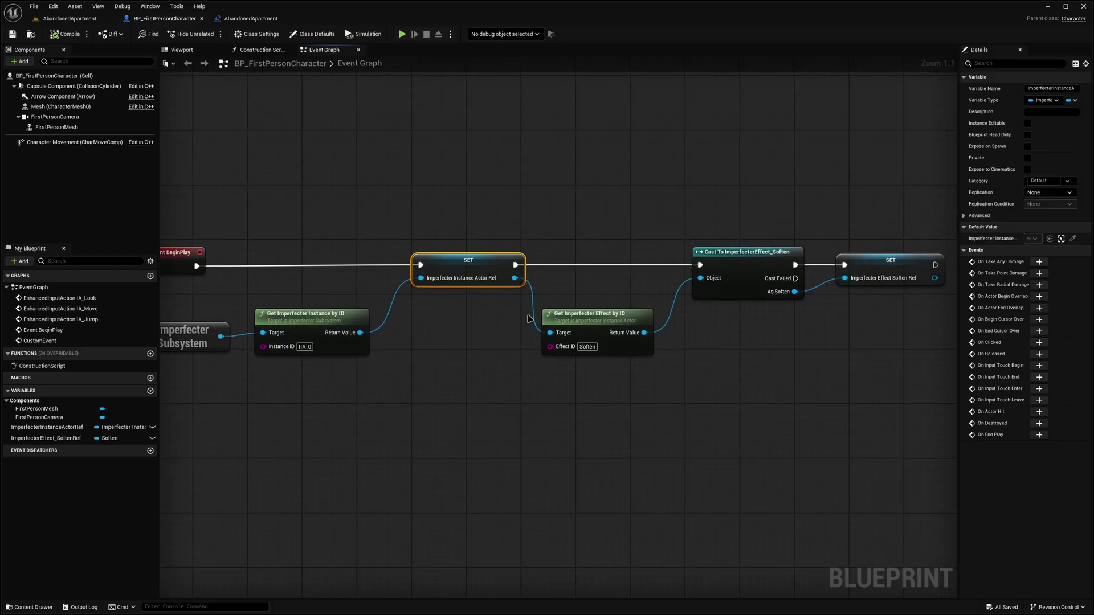
click(529, 319)
- Follow the graph from getting and casting the Soften effect by ID to the custom event that sets its strength
right_drag(501, 379, 354, 366)
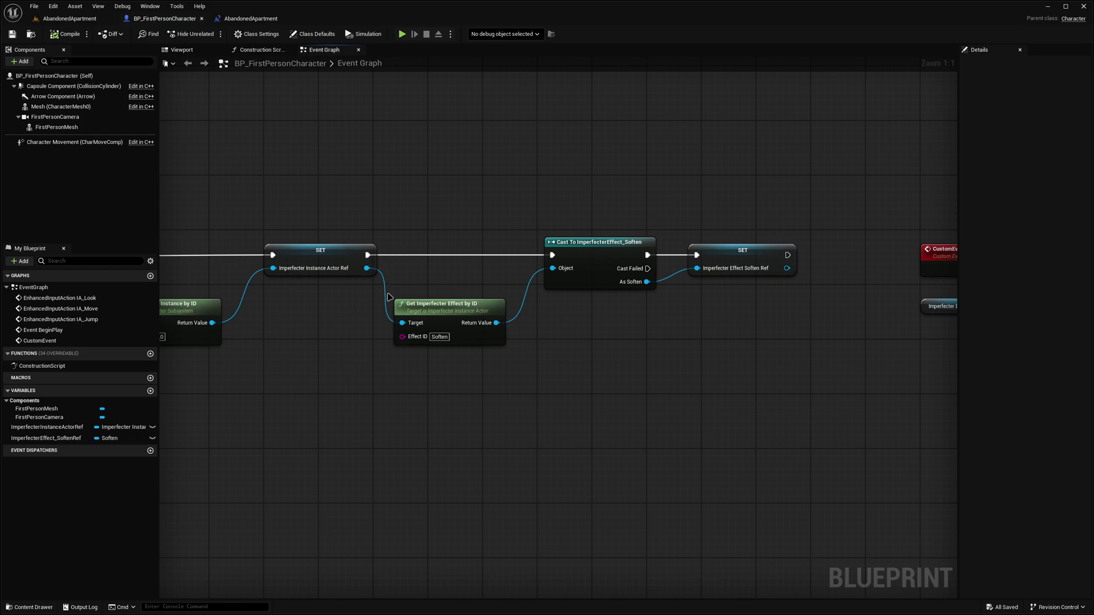
drag(518, 381, 389, 302)
click(332, 340)
right_drag(574, 325, 474, 342)
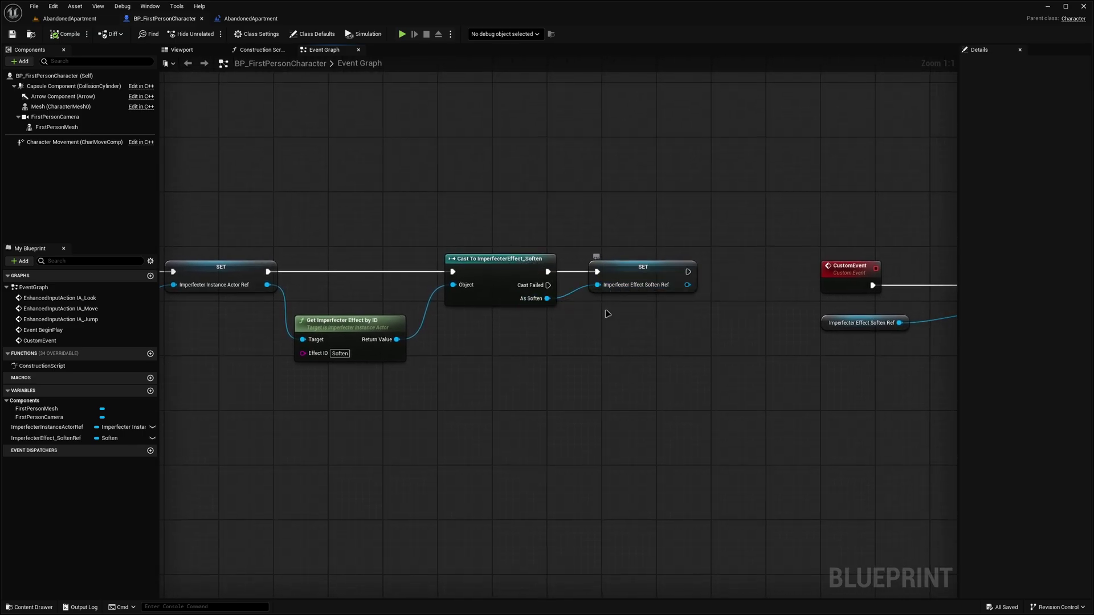
right_drag(604, 313, 374, 318)
right_drag(533, 329, 349, 324)
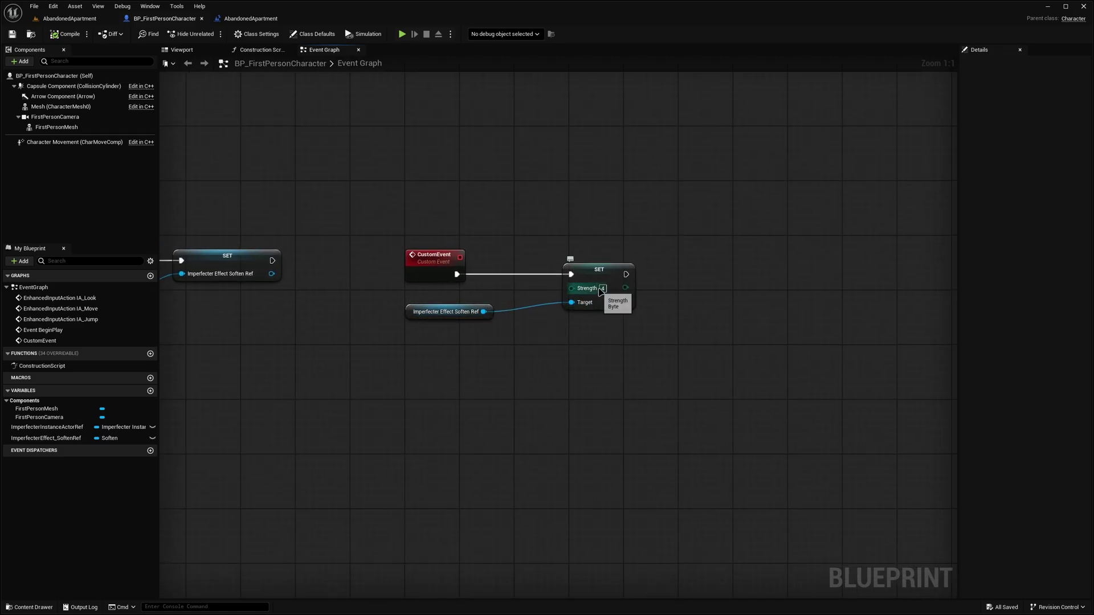